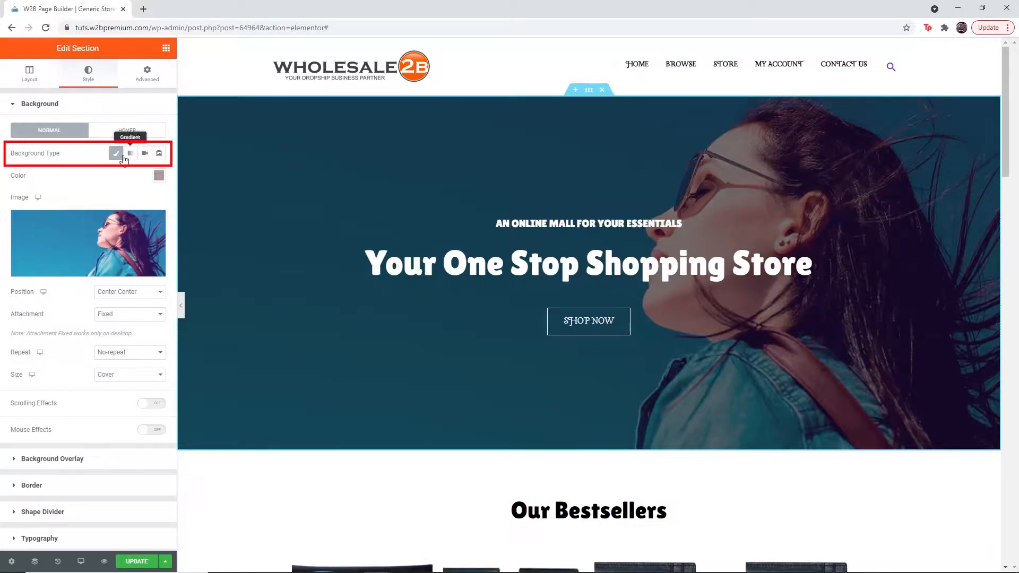
Step: Try a gradient background on the hero section with color locations 24 and 93, and check its type and position options
{"action": "left_click", "coordinate": [131, 153]}
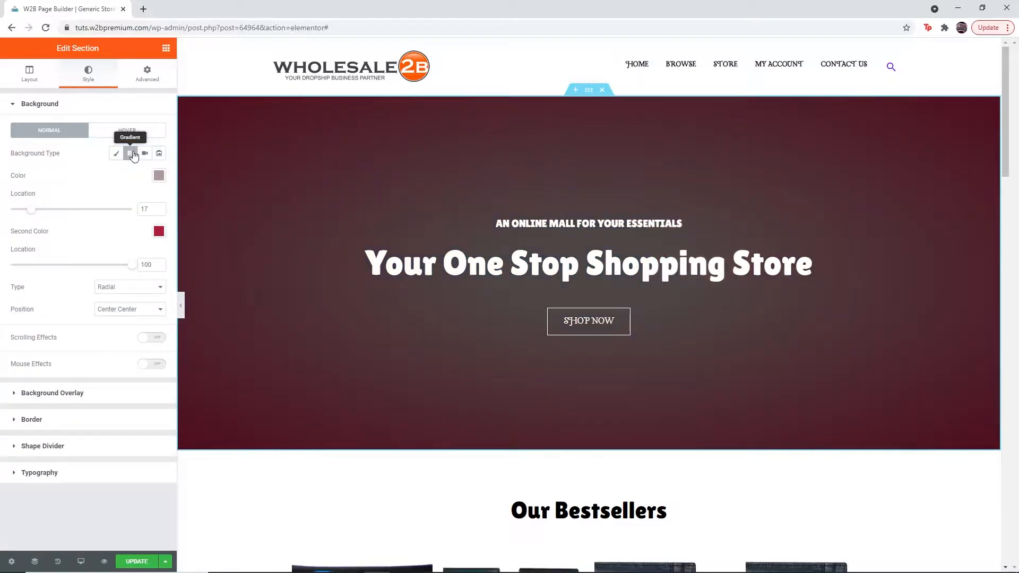
{"action": "mouse_move", "coordinate": [28, 208]}
{"action": "left_mouse_down"}
{"action": "mouse_move", "coordinate": [62, 217]}
{"action": "mouse_move", "coordinate": [35, 214]}
{"action": "left_mouse_up"}
{"action": "left_click_drag", "start_coordinate": [131, 264], "coordinate": [124, 265]}
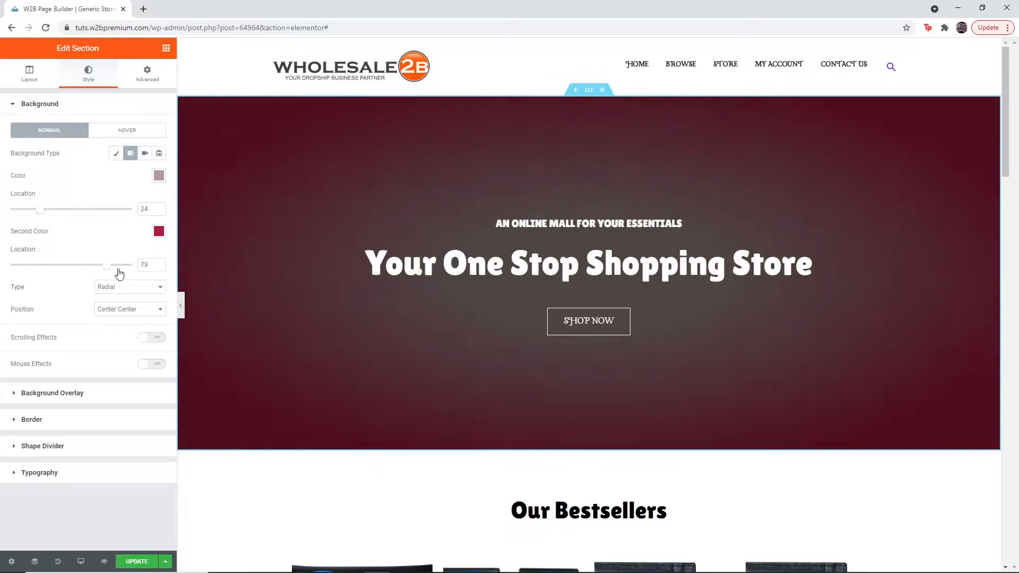
{"action": "left_click", "coordinate": [150, 289]}
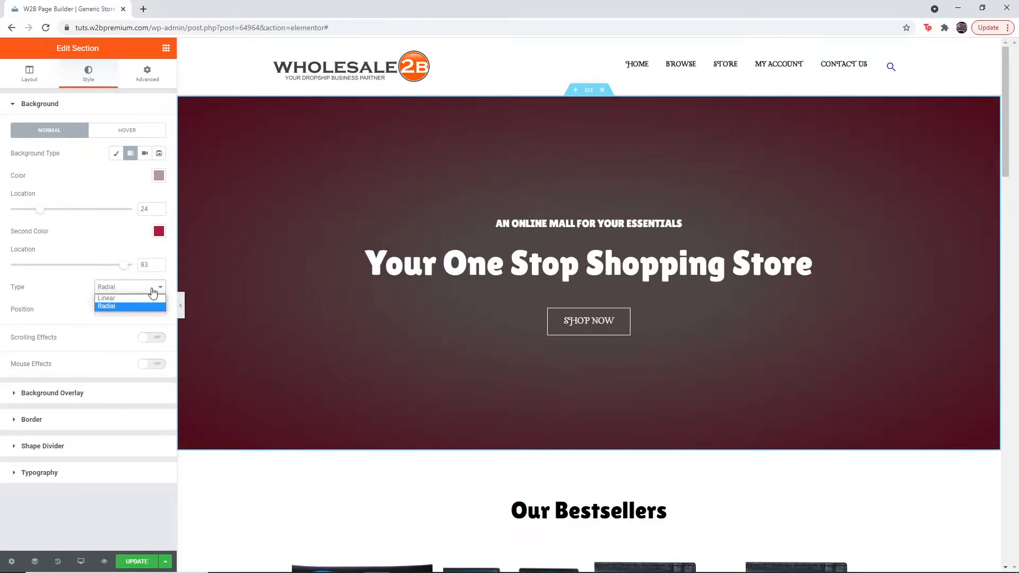
{"action": "left_click", "coordinate": [153, 292]}
{"action": "left_click", "coordinate": [160, 312]}
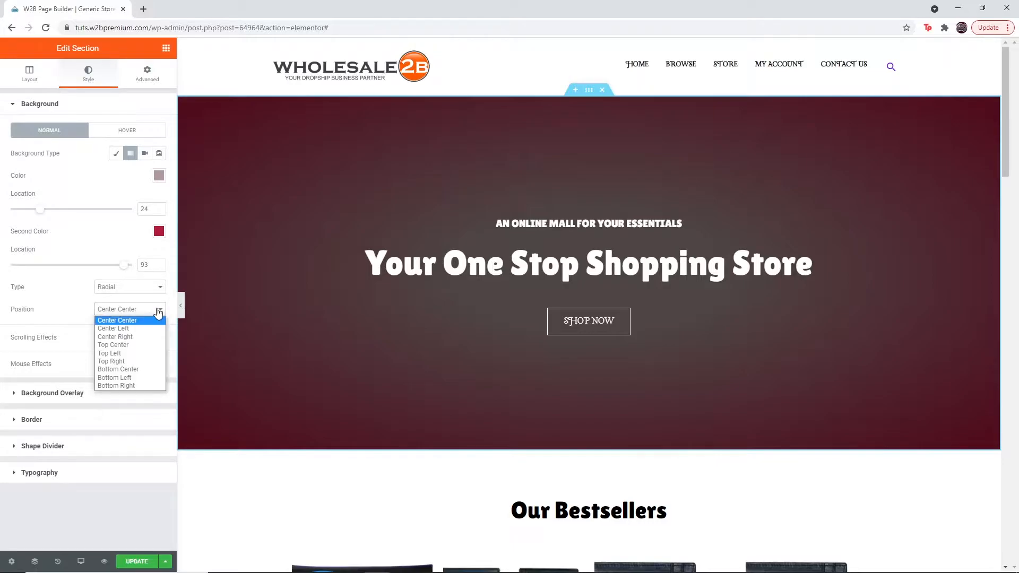
{"action": "left_click", "coordinate": [158, 312]}
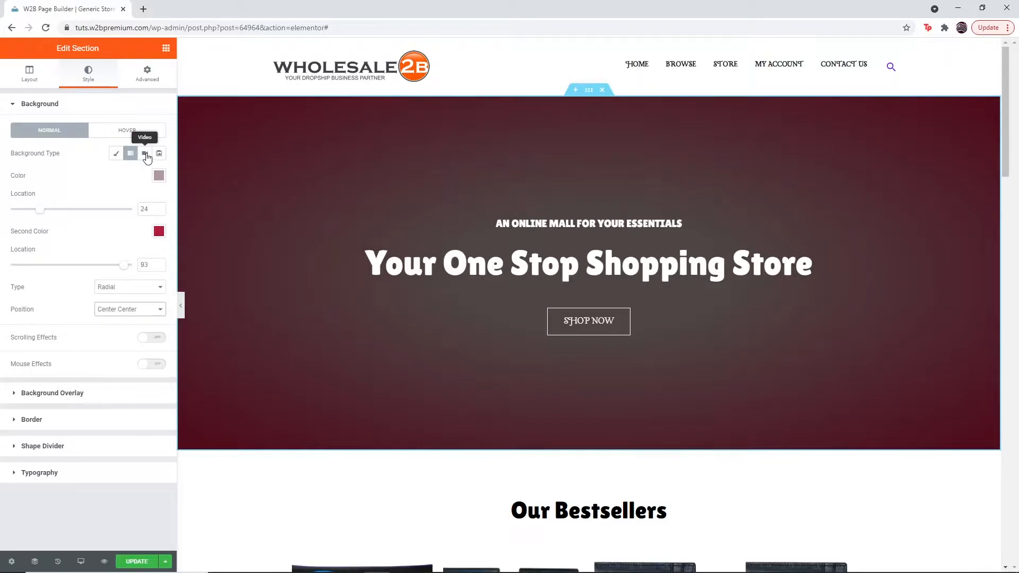
Step: Preview the video background, and build a slideshow background from the cupcakes, colored phone cases, brown wallet case and red phone case images
{"action": "left_click", "coordinate": [145, 154]}
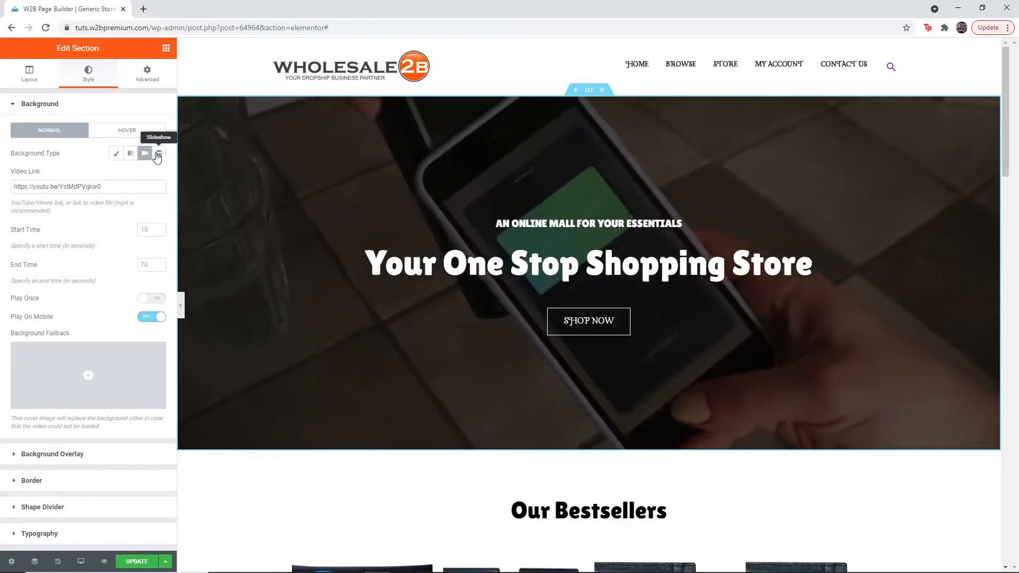
{"action": "left_click", "coordinate": [158, 154]}
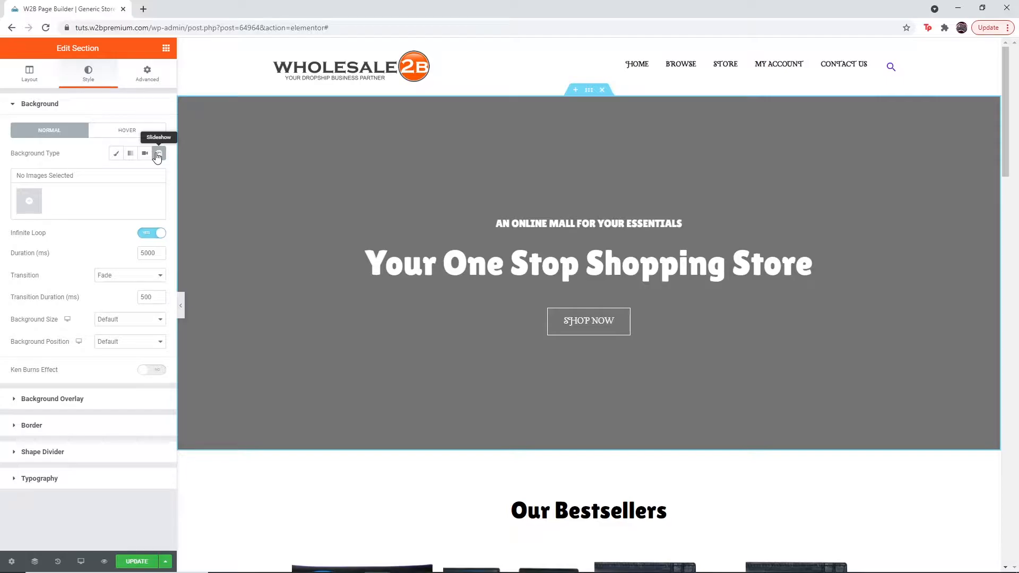
{"action": "left_click", "coordinate": [36, 202]}
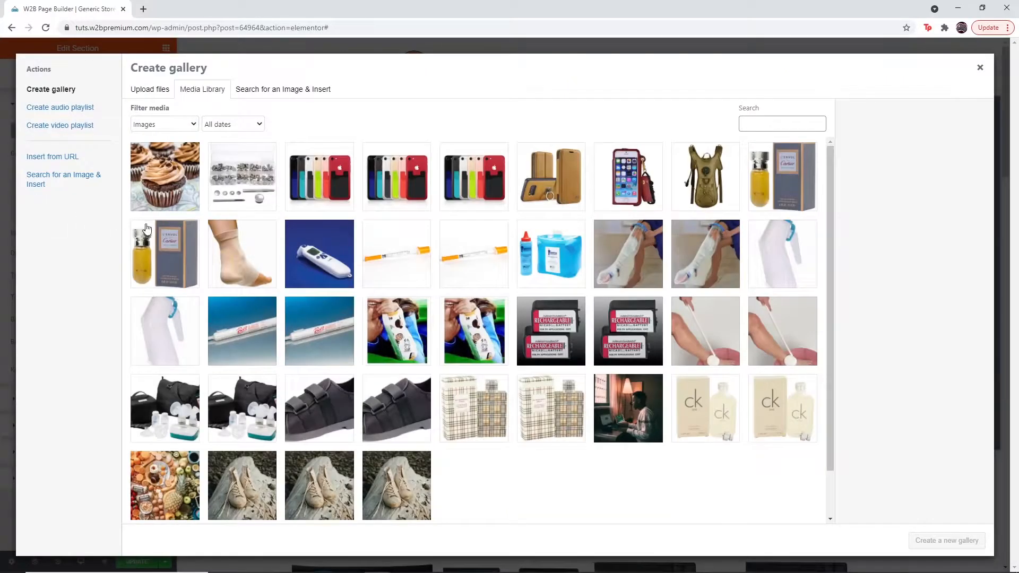
{"action": "left_click", "coordinate": [183, 175]}
{"action": "left_click", "coordinate": [301, 168]}
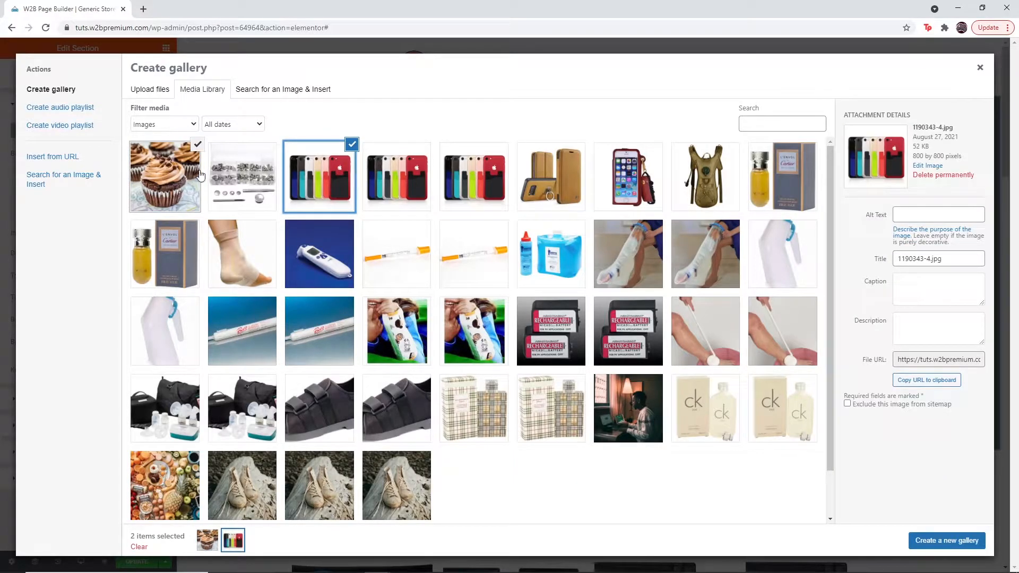
{"action": "left_click", "coordinate": [537, 178]}
{"action": "left_click", "coordinate": [645, 181]}
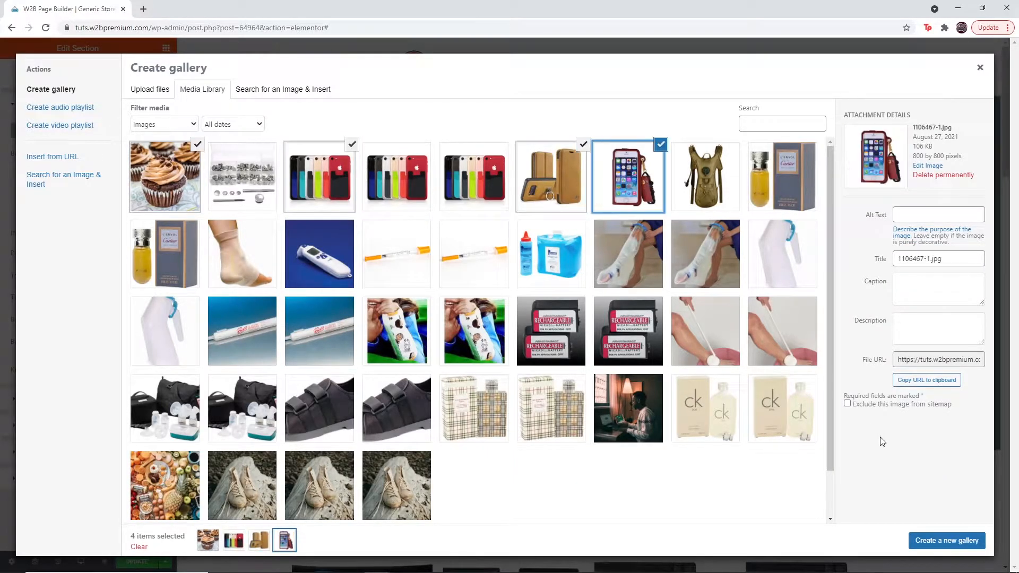
{"action": "left_click", "coordinate": [946, 540]}
{"action": "left_click", "coordinate": [949, 541]}
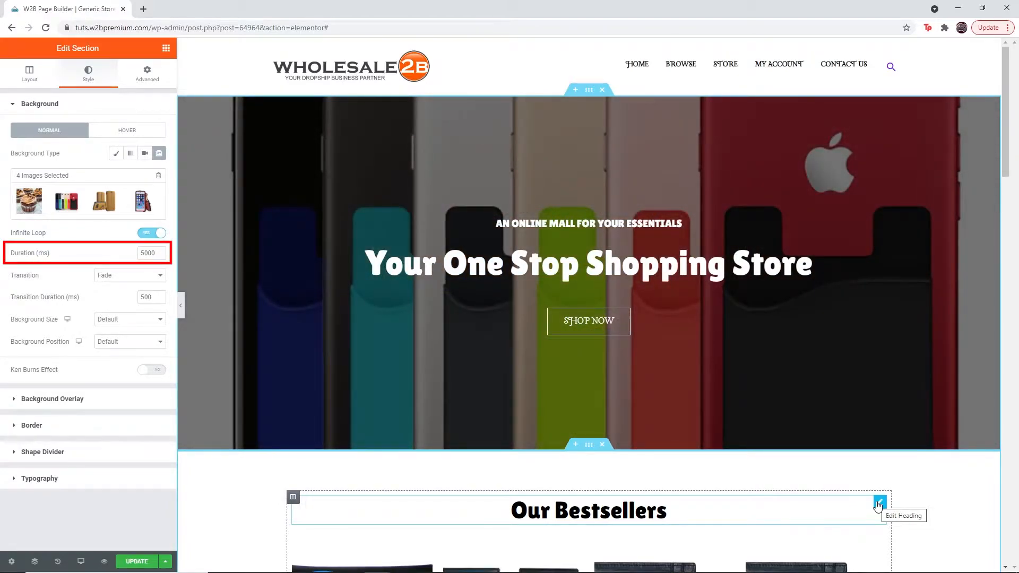
Step: Review the slideshow's transition, background size and background position options
{"action": "left_click", "coordinate": [144, 276]}
{"action": "left_click", "coordinate": [143, 275]}
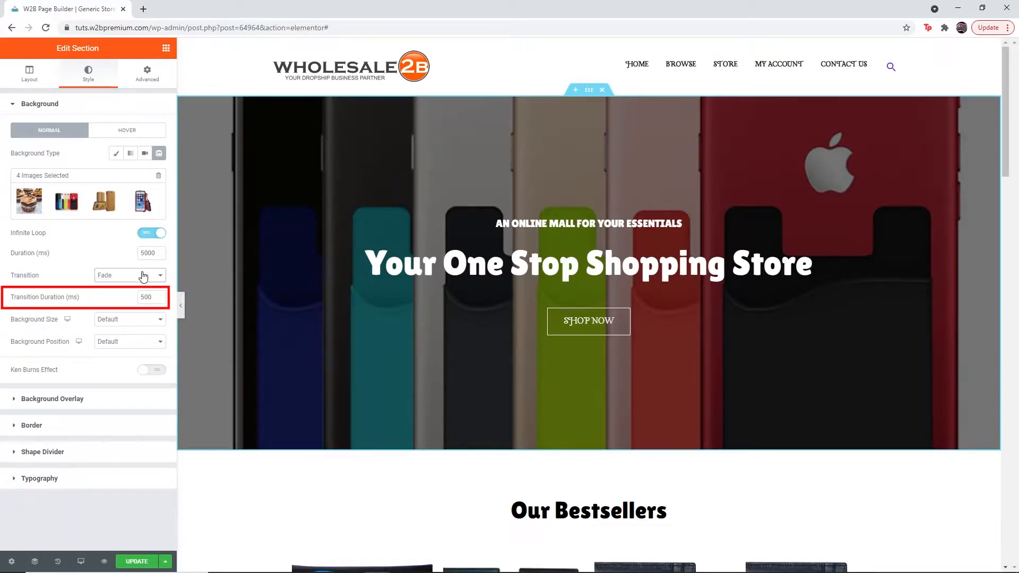
{"action": "left_click", "coordinate": [159, 322]}
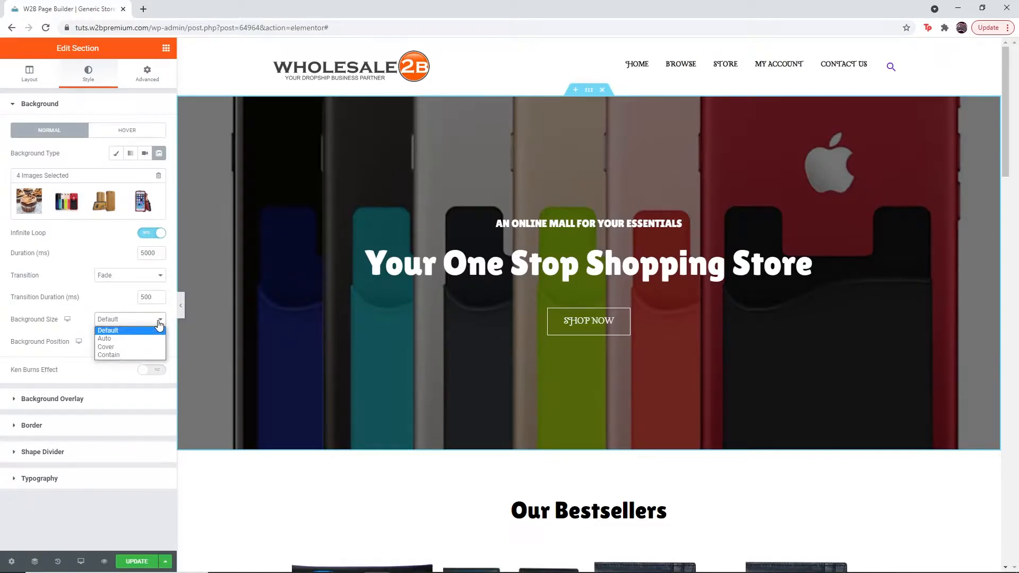
{"action": "left_click", "coordinate": [159, 325]}
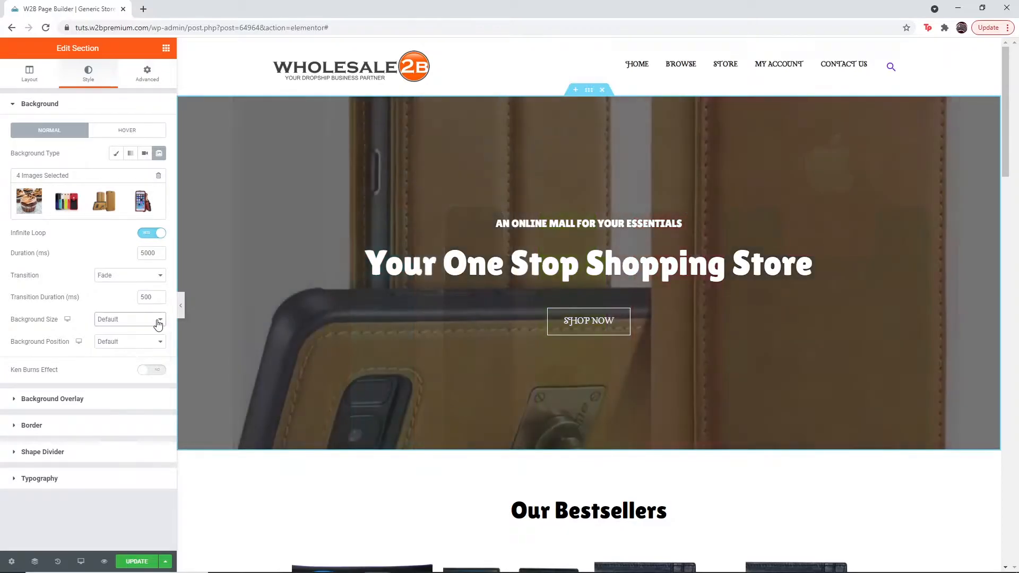
{"action": "left_click", "coordinate": [151, 342]}
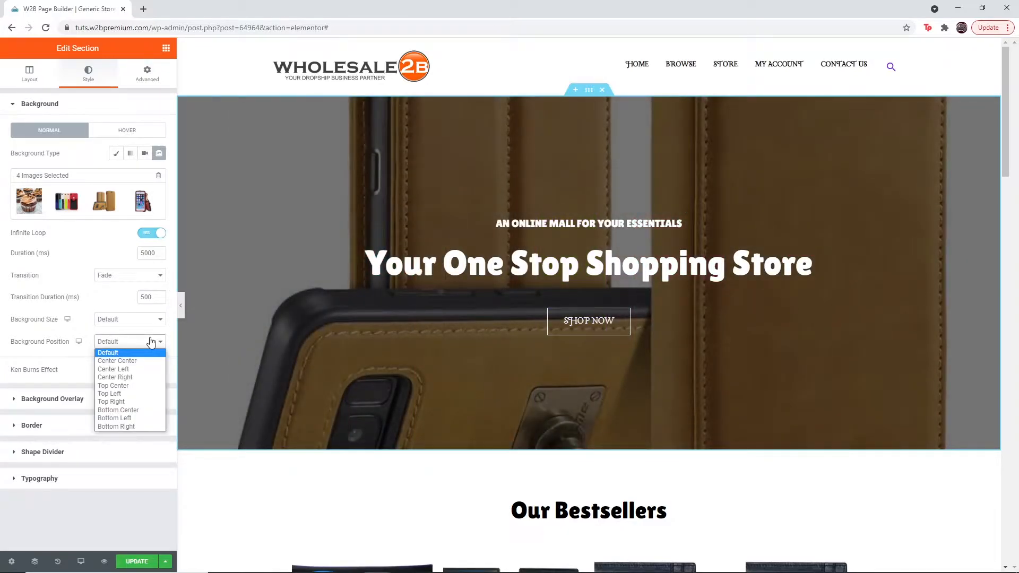
{"action": "left_click", "coordinate": [151, 341]}
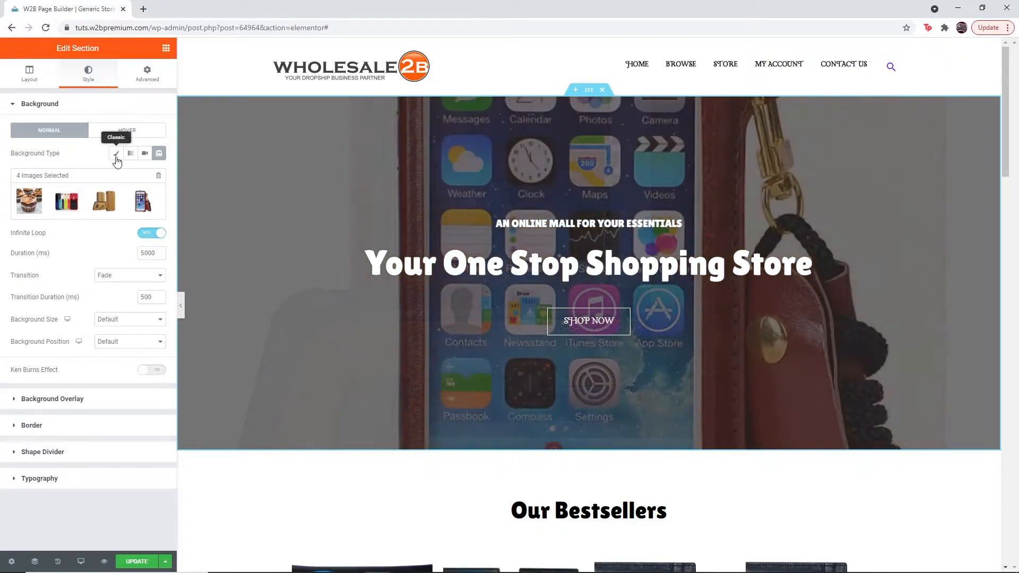
Step: Restore the Classic background type and insert the chocolate cupcakes image as the section's hover background
{"action": "left_click", "coordinate": [116, 154]}
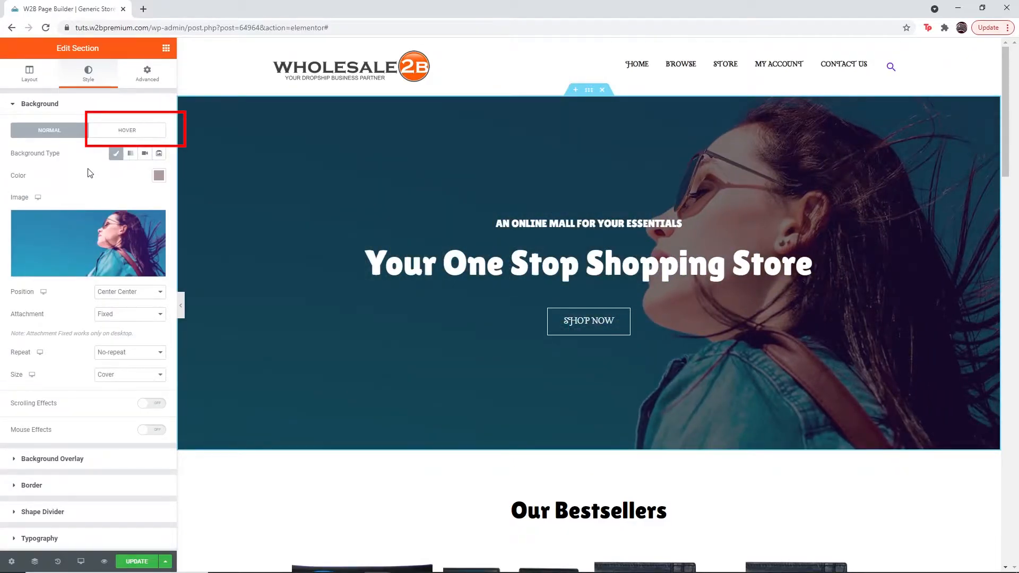
{"action": "left_click", "coordinate": [134, 131]}
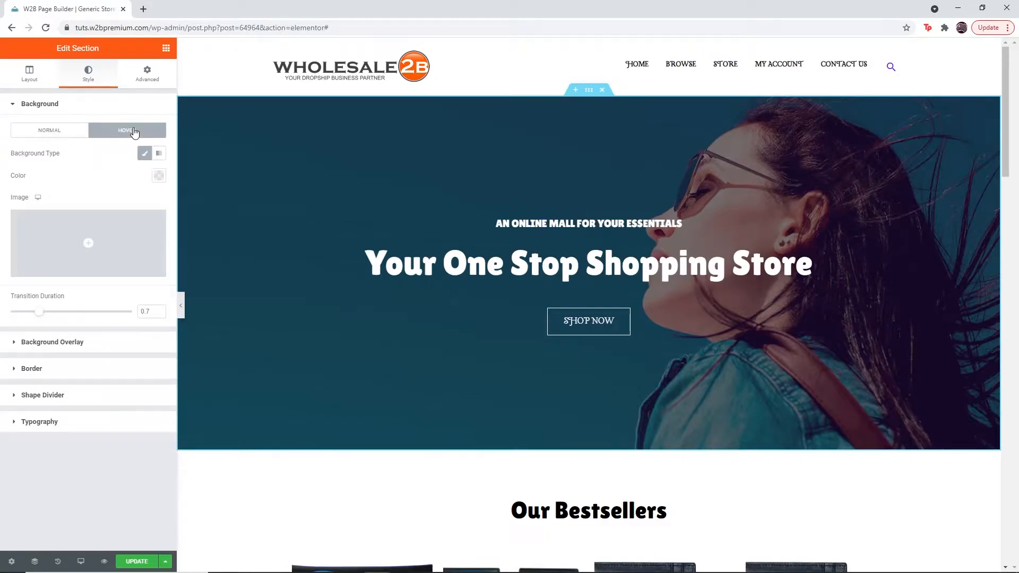
{"action": "left_click", "coordinate": [137, 232]}
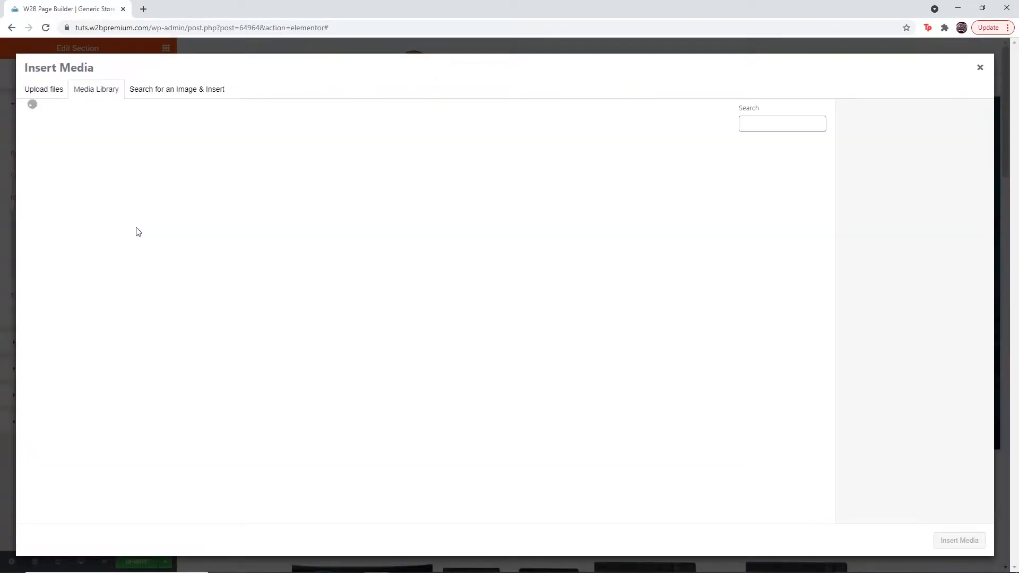
{"action": "left_click", "coordinate": [83, 183]}
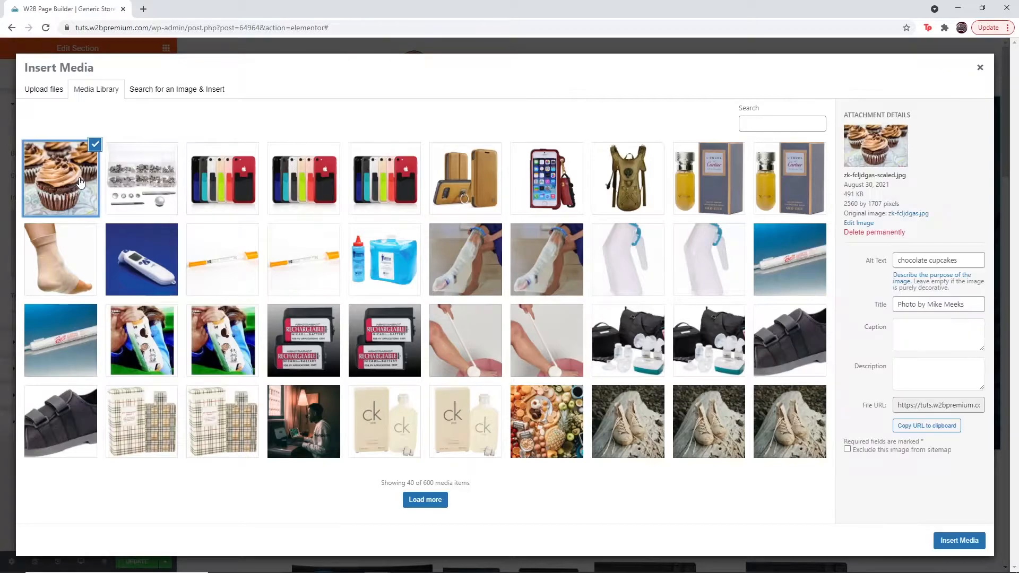
{"action": "left_click", "coordinate": [965, 540]}
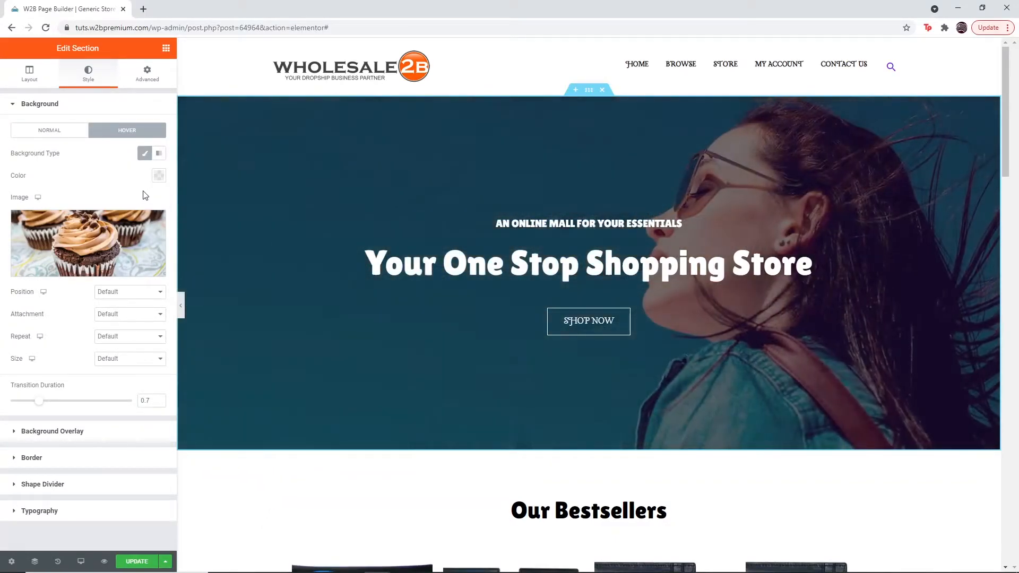
Step: Set the color of the section's hover background to bright red
{"action": "left_click", "coordinate": [159, 177]}
{"action": "left_click", "coordinate": [133, 221]}
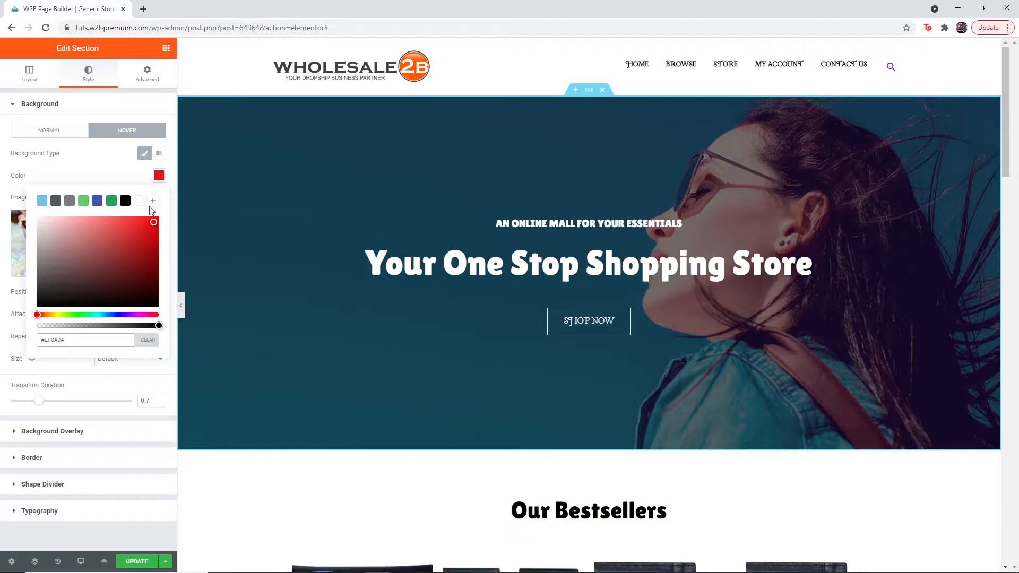
{"action": "left_click", "coordinate": [150, 185]}
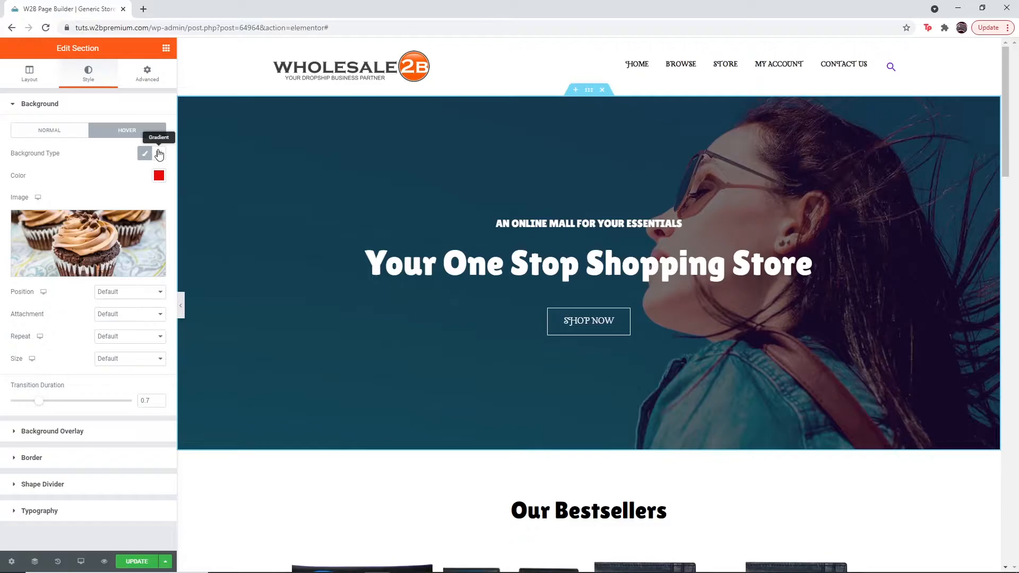
Step: Try the gradient type for the hover background and raise the first color's location to around the middle
{"action": "left_click", "coordinate": [159, 154]}
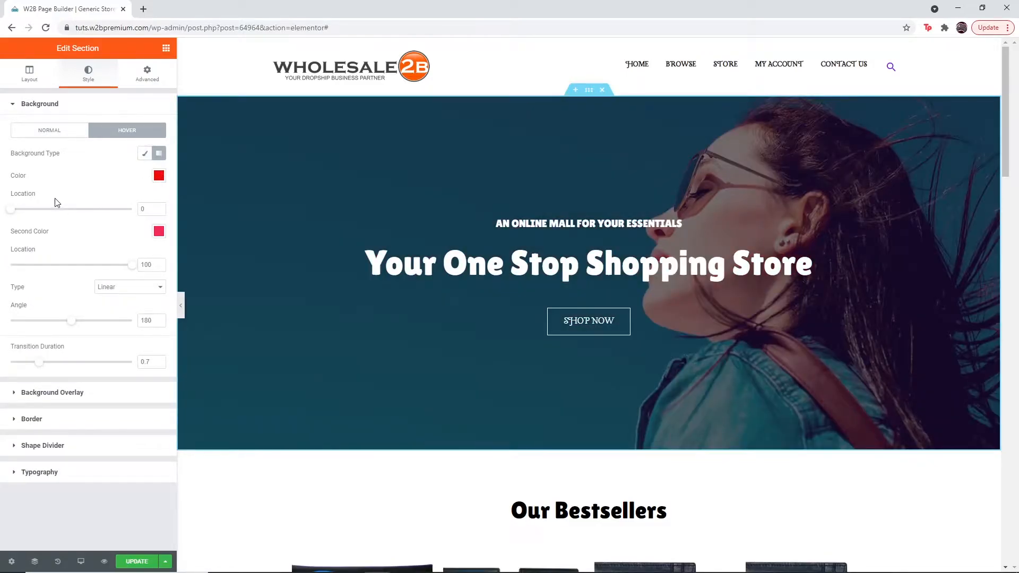
{"action": "left_click_drag", "start_coordinate": [10, 209], "coordinate": [82, 209]}
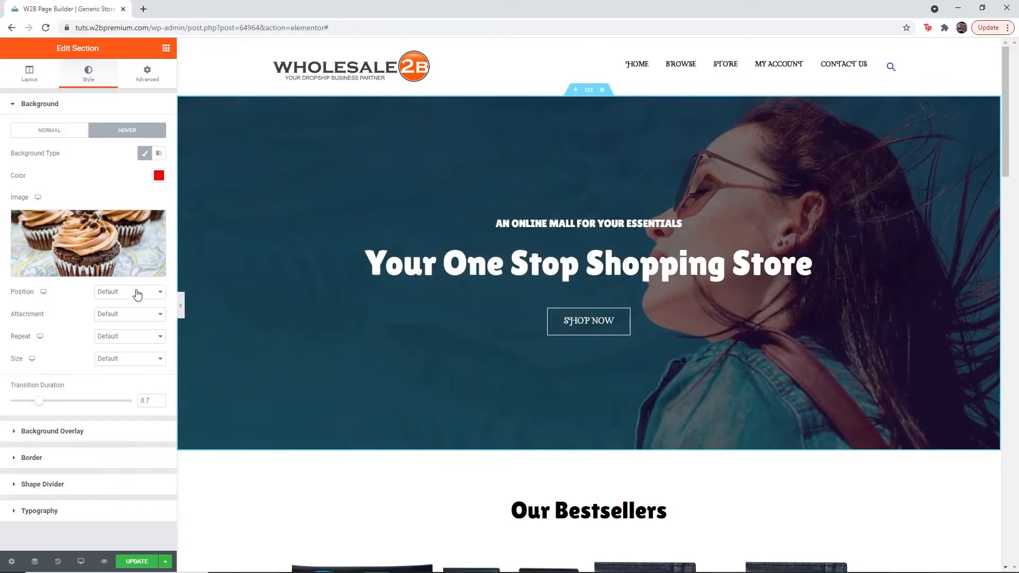
Step: Review the position, attachment, repeat and size options of the hover background image
{"action": "left_click", "coordinate": [136, 294]}
{"action": "left_click", "coordinate": [137, 300]}
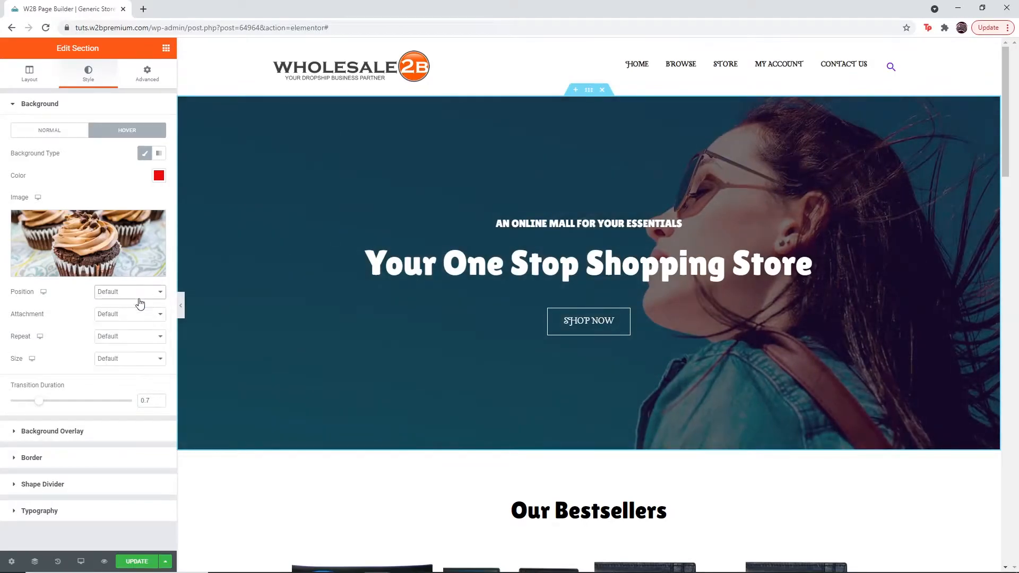
{"action": "left_click", "coordinate": [143, 317]}
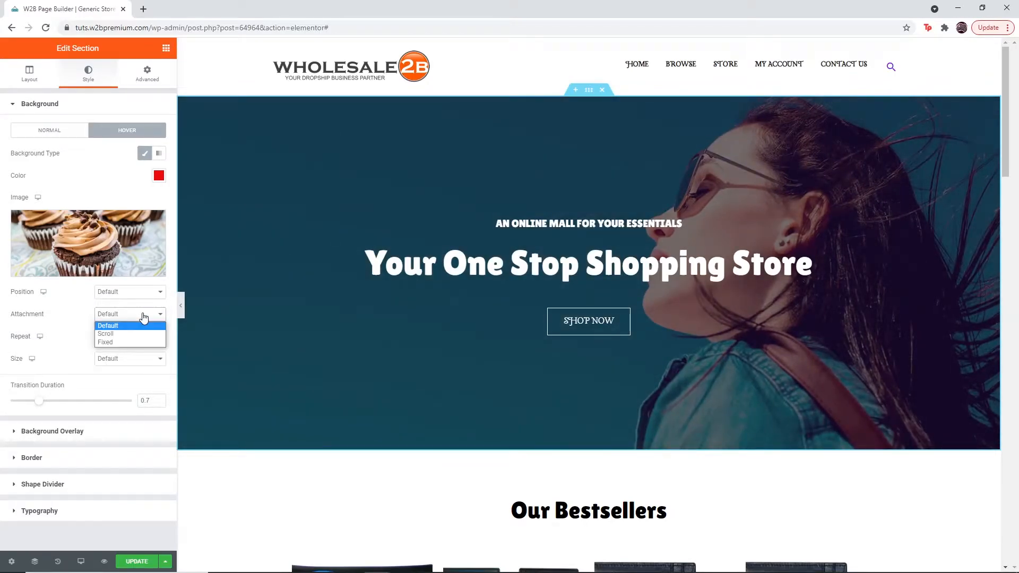
{"action": "left_click", "coordinate": [141, 325]}
{"action": "left_click", "coordinate": [138, 340]}
{"action": "left_click", "coordinate": [139, 346]}
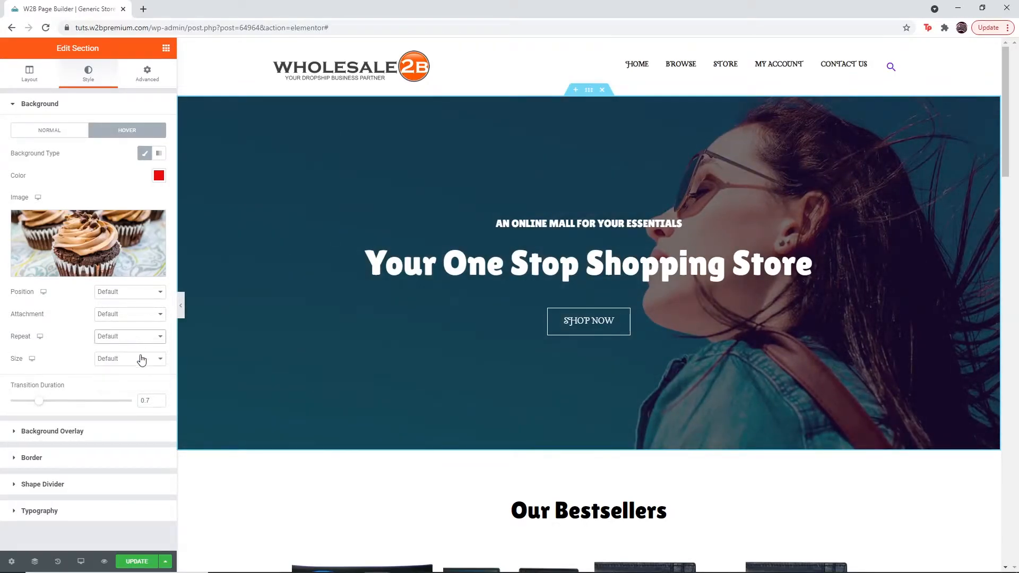
{"action": "left_click", "coordinate": [142, 361]}
{"action": "left_click", "coordinate": [142, 364]}
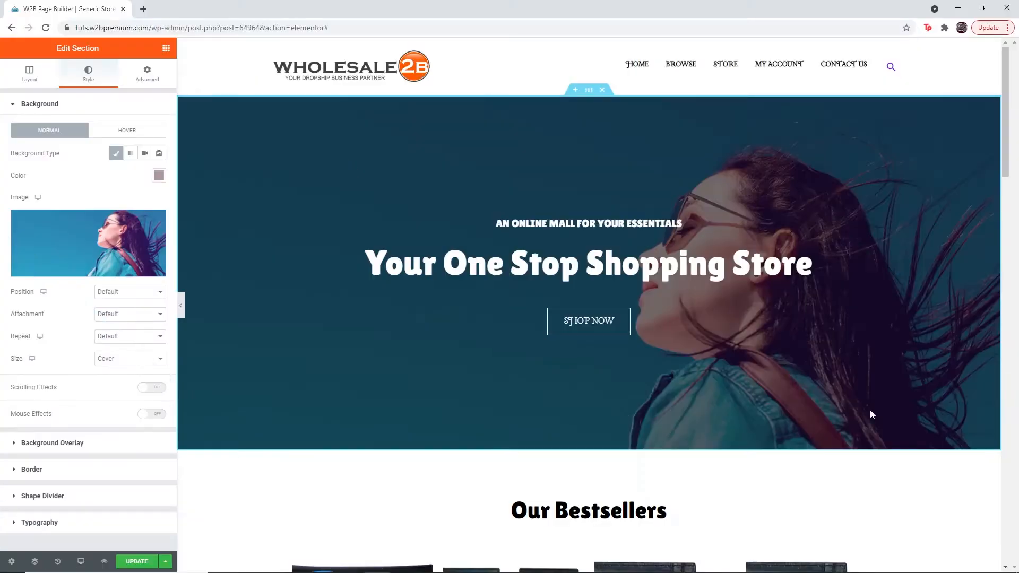
Step: Turn on scrolling effects for the section's normal background
{"action": "left_click", "coordinate": [160, 388]}
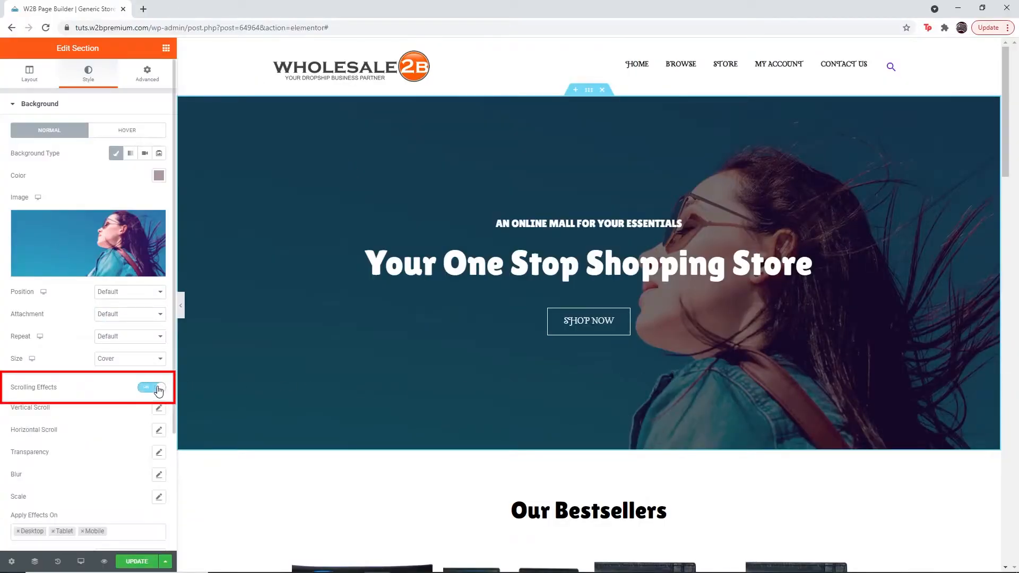
{"action": "scroll", "coordinate": [141, 381], "scroll_direction": "down", "scroll_amount": 1}
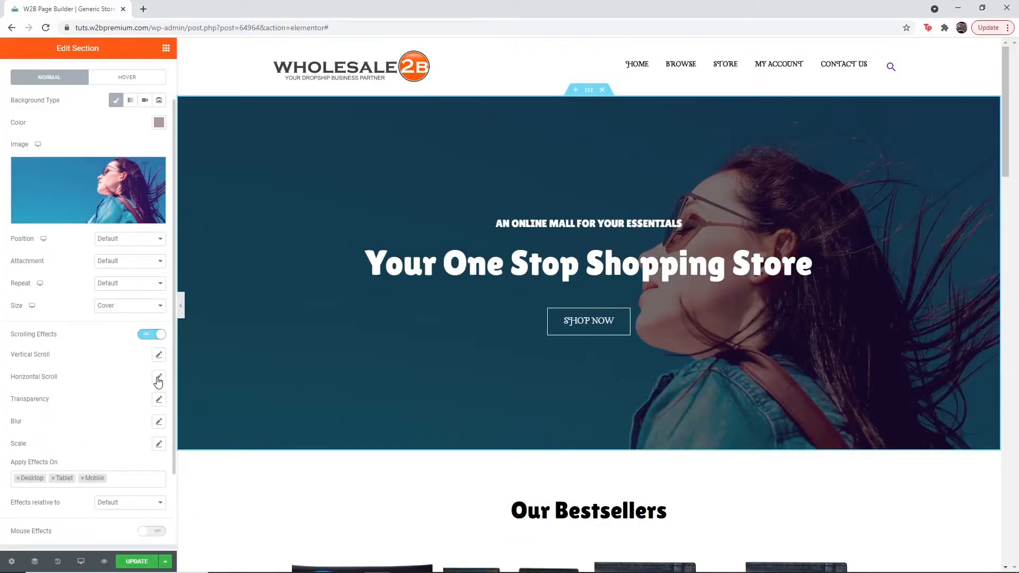
Step: Try a horizontal scroll effect to the left at speed 8.3 with a 0–71% viewport, and preview it on the page
{"action": "left_click", "coordinate": [159, 377]}
{"action": "left_click_drag", "start_coordinate": [153, 493], "coordinate": [114, 492]}
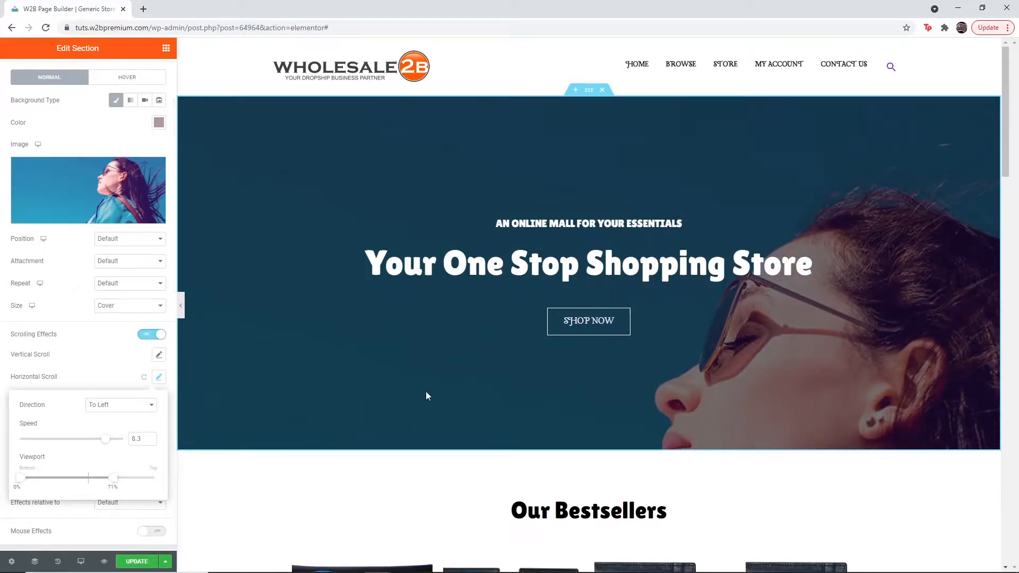
{"action": "scroll", "coordinate": [427, 392], "scroll_direction": "down", "scroll_amount": 7}
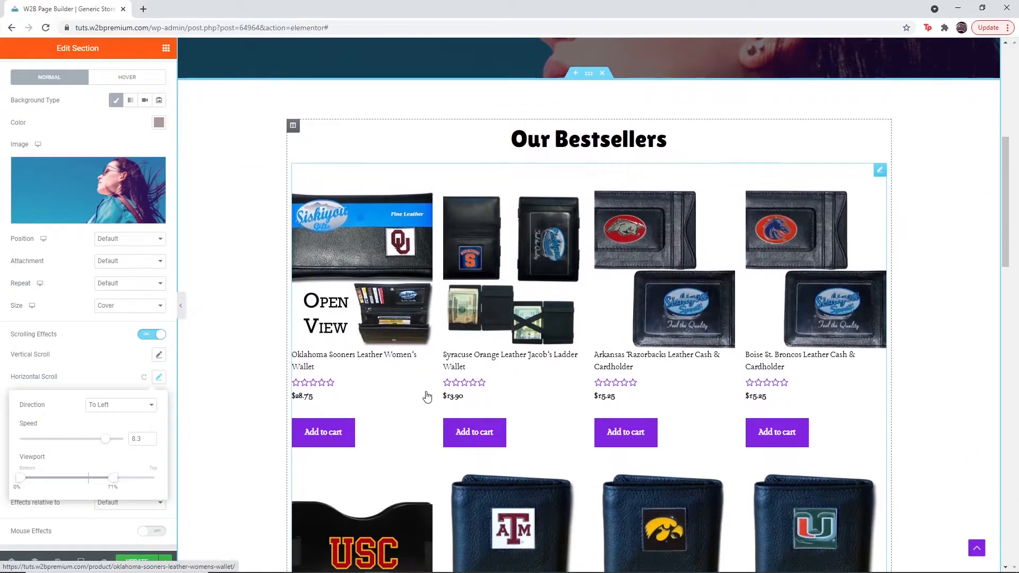
{"action": "scroll", "coordinate": [426, 395], "scroll_direction": "up", "scroll_amount": 7}
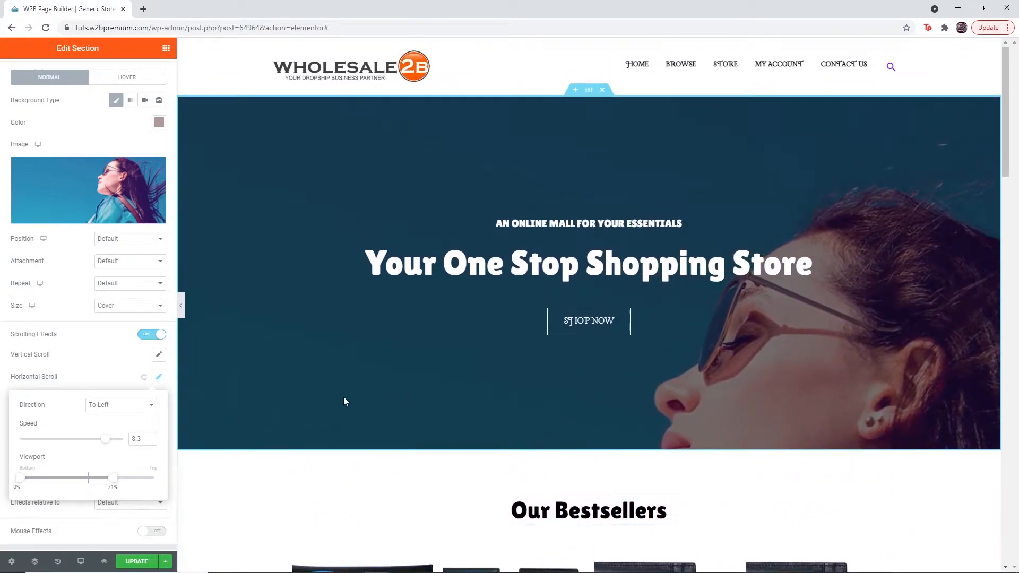
{"action": "left_click", "coordinate": [80, 377]}
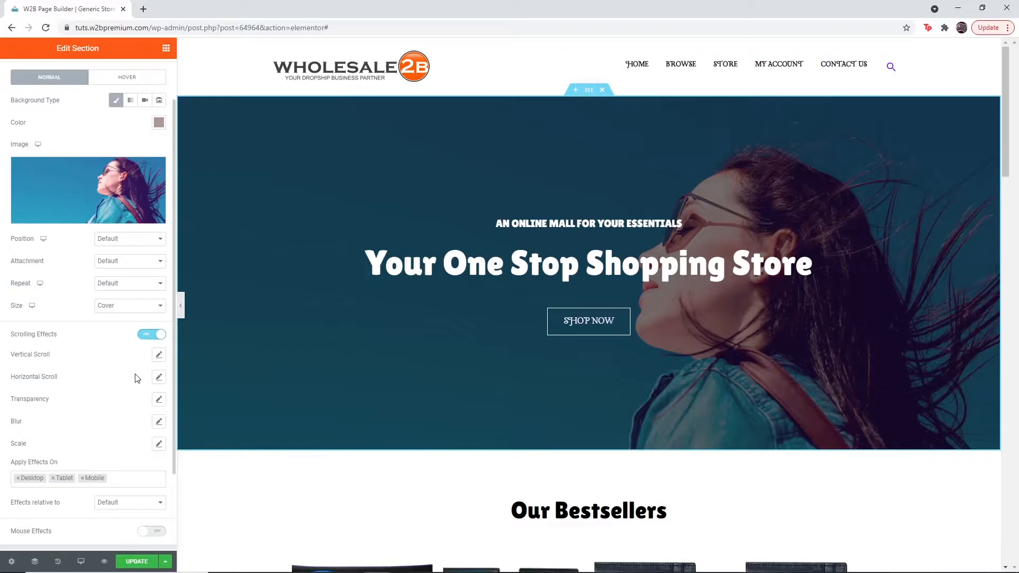
Step: Turn on mouse effects for the section background and try a mouse track in the Direct direction at a higher speed
{"action": "left_click", "coordinate": [141, 504]}
{"action": "left_click", "coordinate": [141, 505]}
{"action": "scroll", "coordinate": [140, 502], "scroll_direction": "down", "scroll_amount": 1}
{"action": "left_click", "coordinate": [148, 479]}
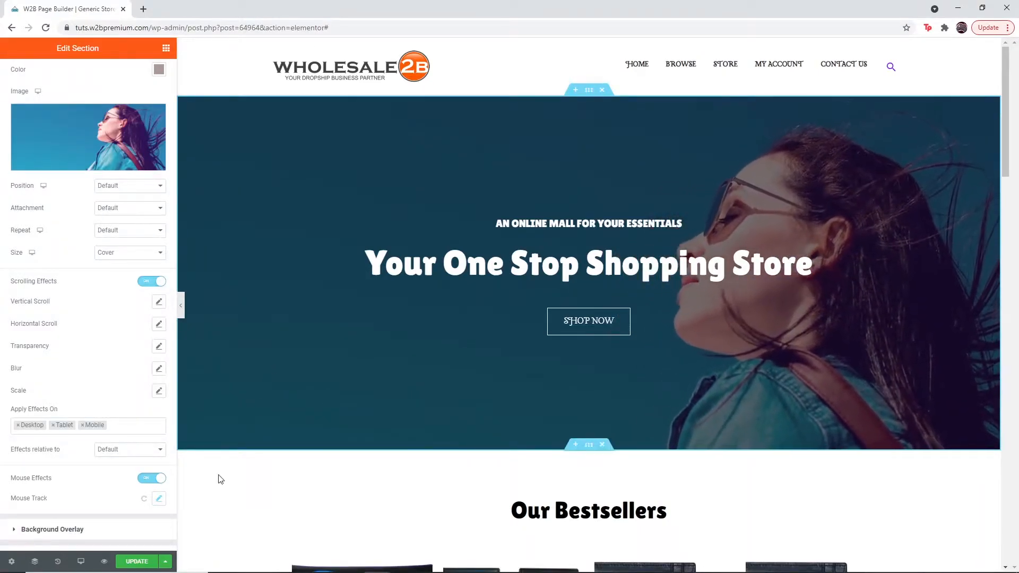
{"action": "left_click", "coordinate": [159, 498]}
{"action": "scroll", "coordinate": [157, 502], "scroll_direction": "down", "scroll_amount": 1}
{"action": "left_click", "coordinate": [143, 467]}
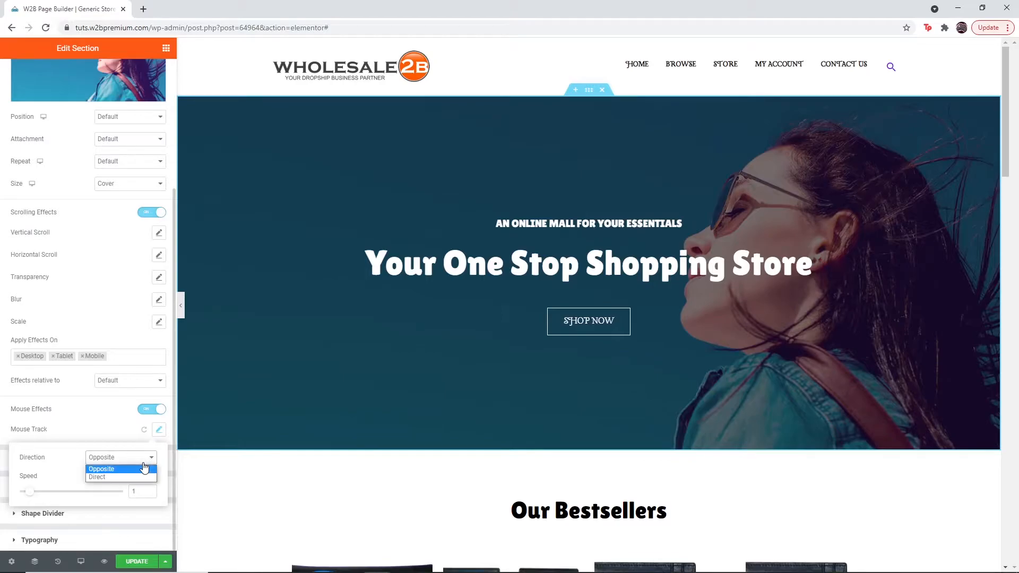
{"action": "left_click", "coordinate": [130, 477]}
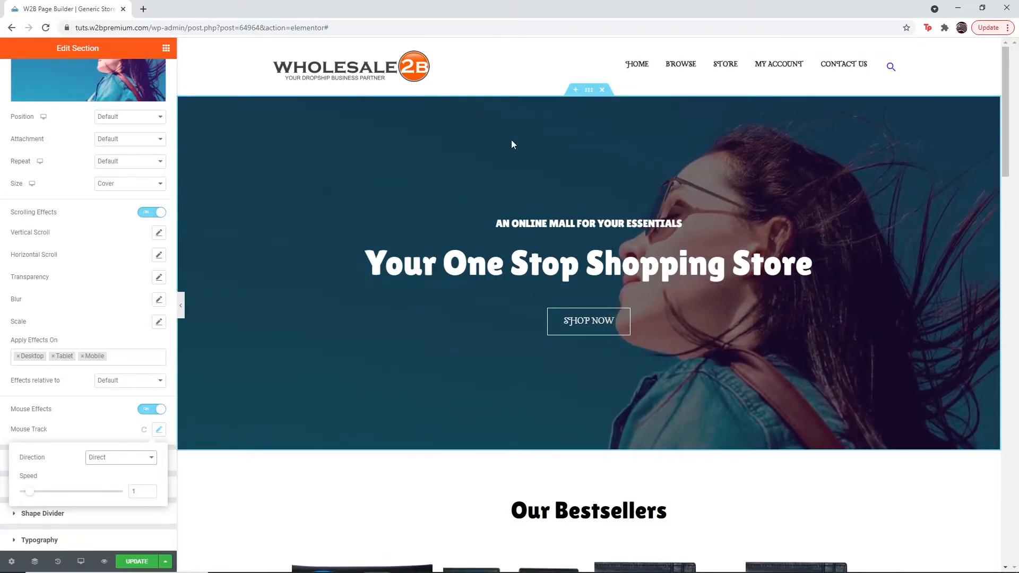
{"action": "left_click_drag", "start_coordinate": [29, 492], "coordinate": [76, 492]}
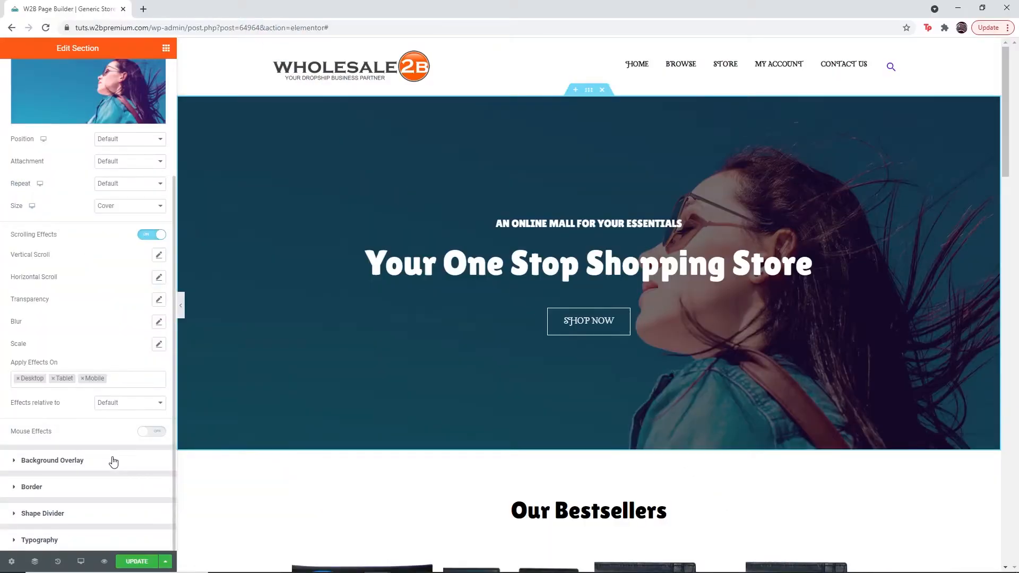
Step: Insert the first colored phone image from the media library as the background overlay and set its opacity to 0.1
{"action": "left_click", "coordinate": [114, 460]}
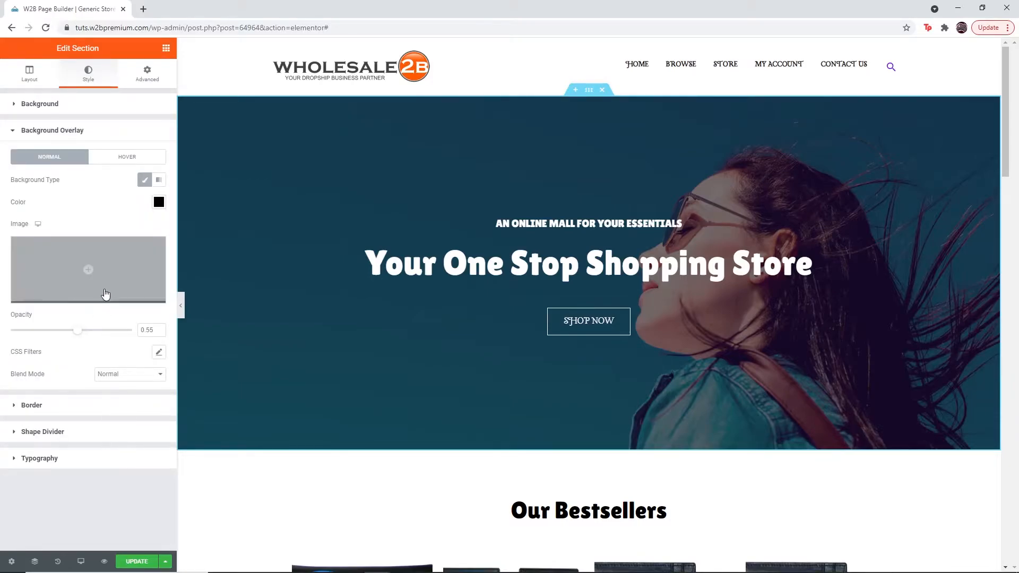
{"action": "left_click", "coordinate": [105, 295]}
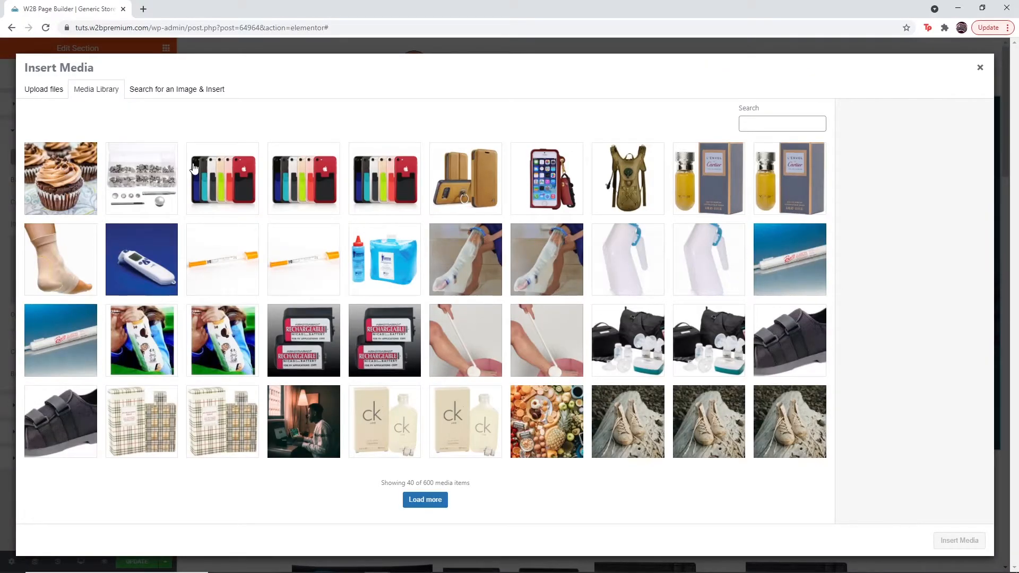
{"action": "left_click", "coordinate": [212, 169]}
{"action": "left_click", "coordinate": [953, 542]}
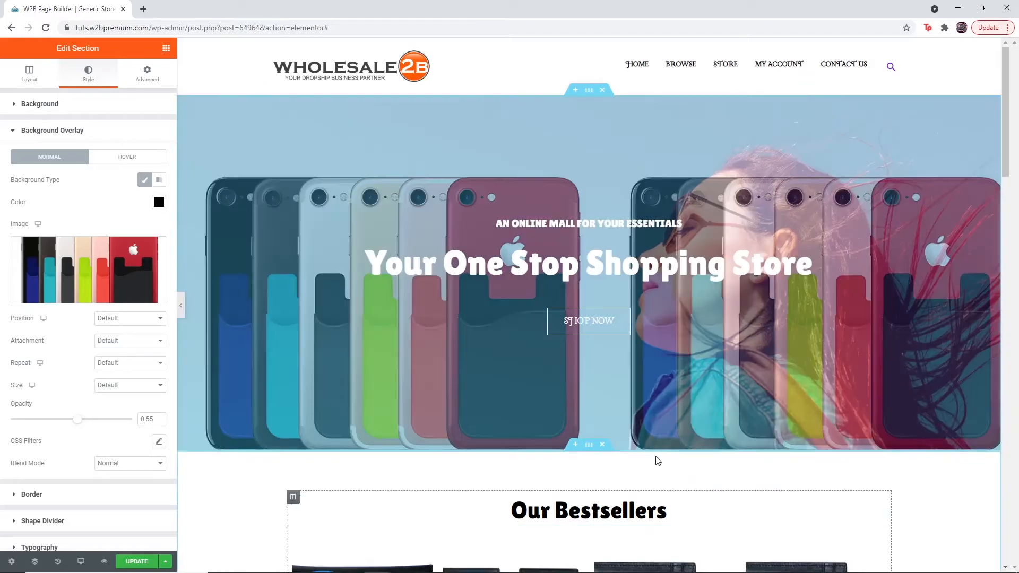
{"action": "left_click_drag", "start_coordinate": [78, 419], "coordinate": [23, 420]}
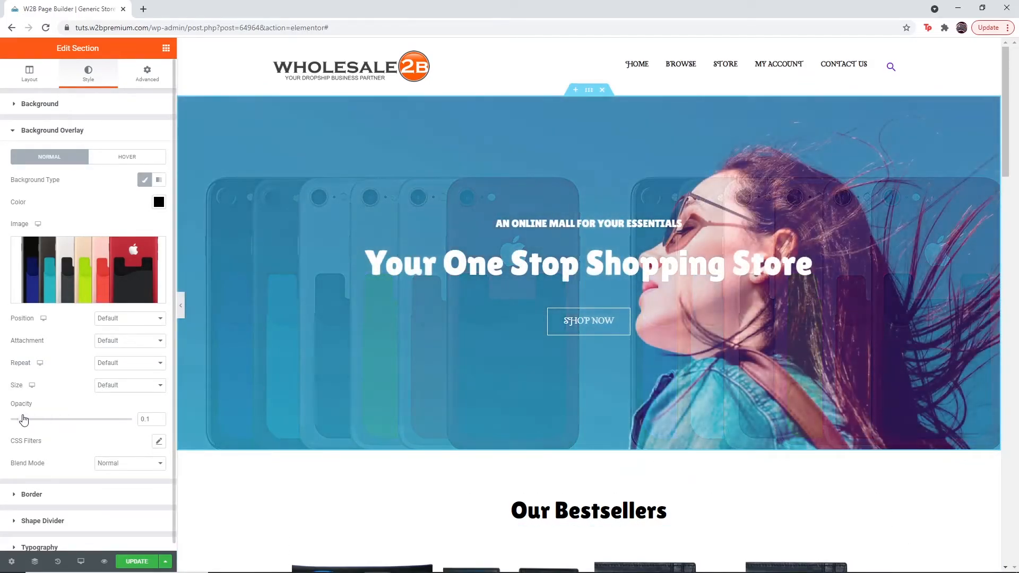
Step: Review the position, attachment, repeat, size and CSS filter options of the background overlay image
{"action": "left_click", "coordinate": [135, 321]}
{"action": "left_click", "coordinate": [136, 330]}
{"action": "left_click", "coordinate": [153, 341]}
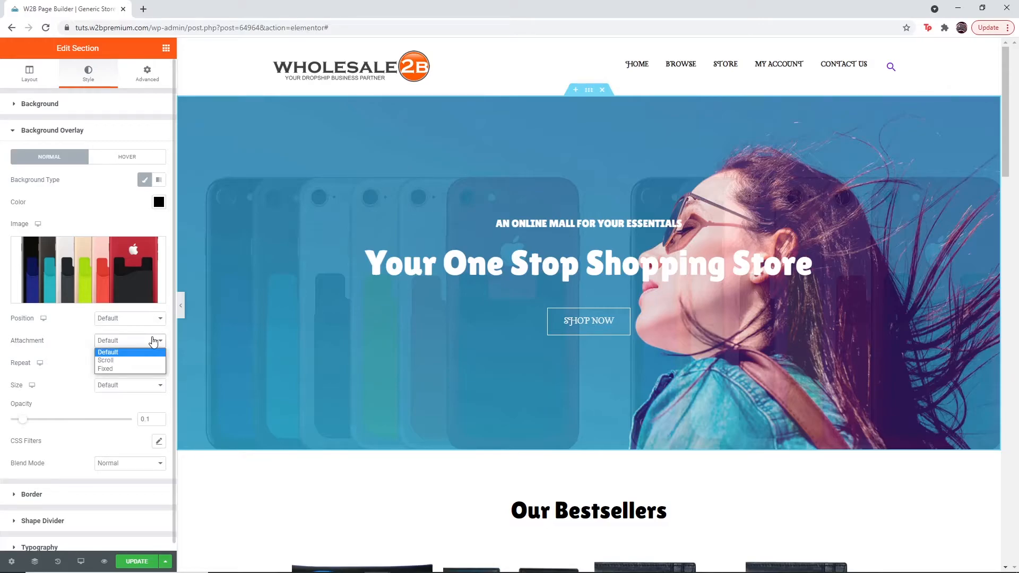
{"action": "left_click", "coordinate": [153, 340]}
{"action": "left_click", "coordinate": [159, 364]}
{"action": "left_click", "coordinate": [158, 366]}
{"action": "left_click", "coordinate": [146, 388]}
{"action": "left_click", "coordinate": [147, 391]}
{"action": "left_click", "coordinate": [159, 441]}
{"action": "scroll", "coordinate": [157, 442], "scroll_direction": "down", "scroll_amount": 2}
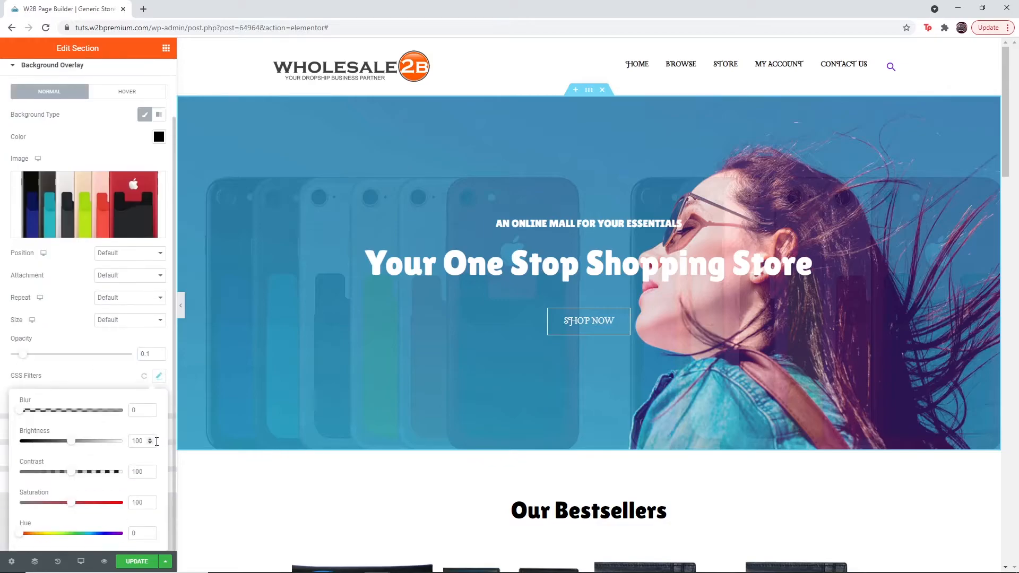
{"action": "left_click", "coordinate": [101, 376]}
Step: Try the Lighten and Luminosity blend modes on the background overlay
{"action": "left_click", "coordinate": [139, 404]}
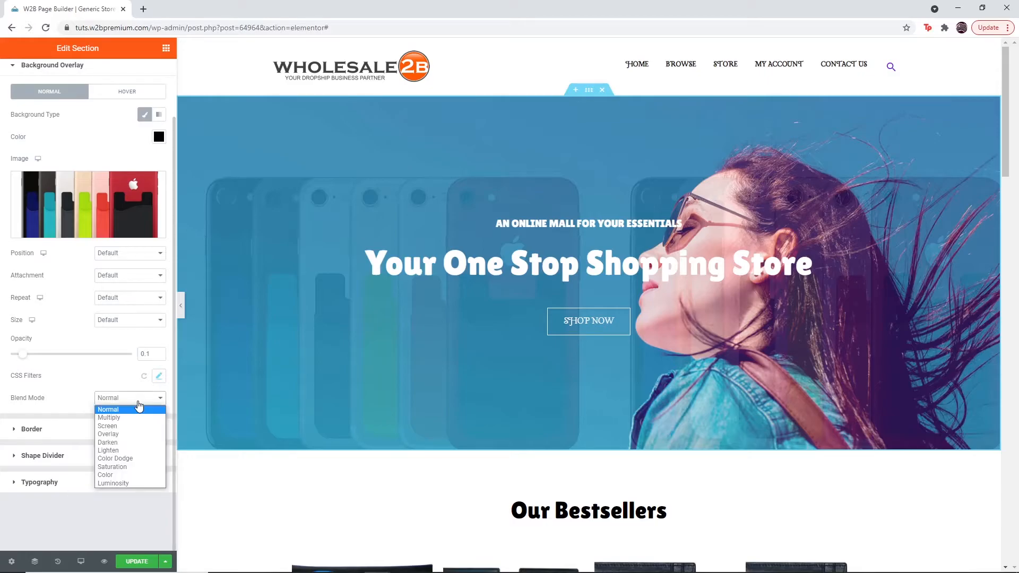
{"action": "left_click", "coordinate": [138, 450]}
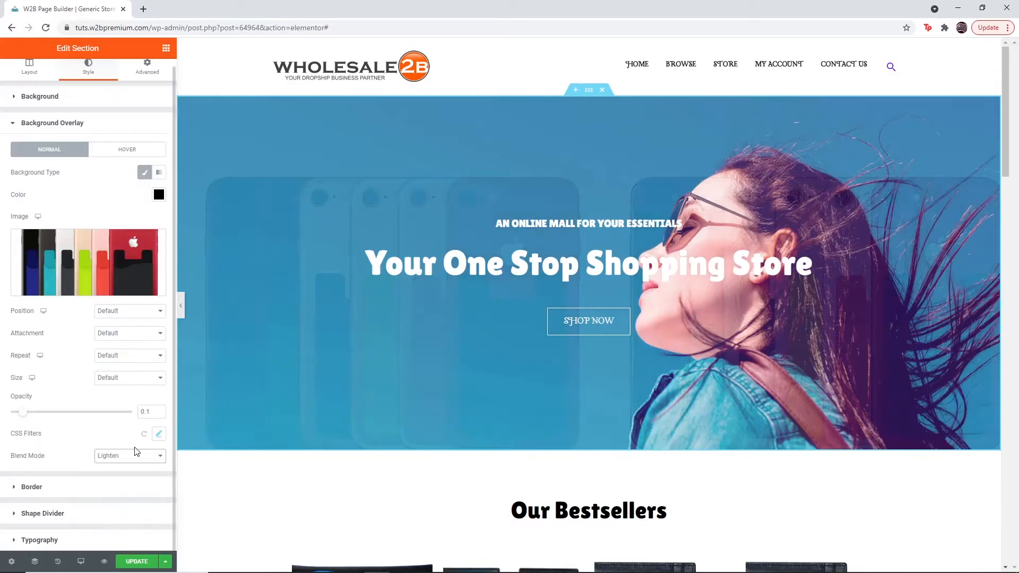
{"action": "left_click", "coordinate": [136, 456]}
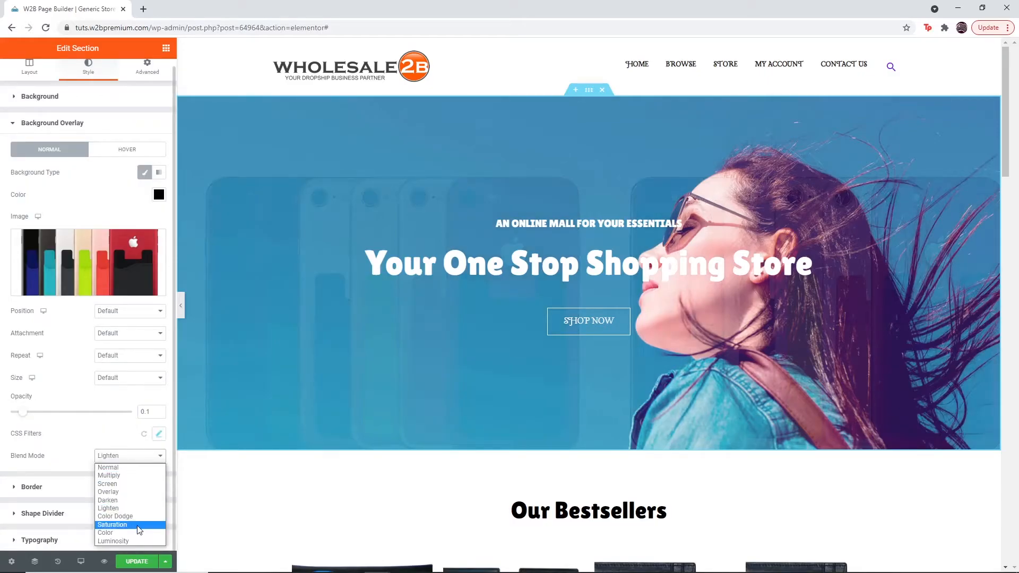
{"action": "left_click", "coordinate": [137, 539]}
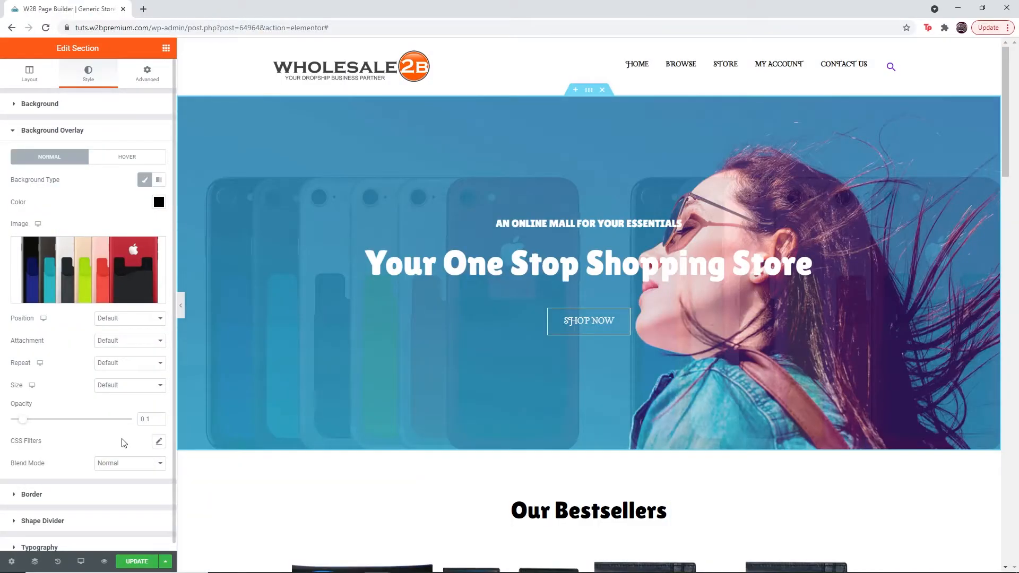
Step: Set the transition duration of the hover background overlay to 0.4
{"action": "left_click", "coordinate": [127, 158]}
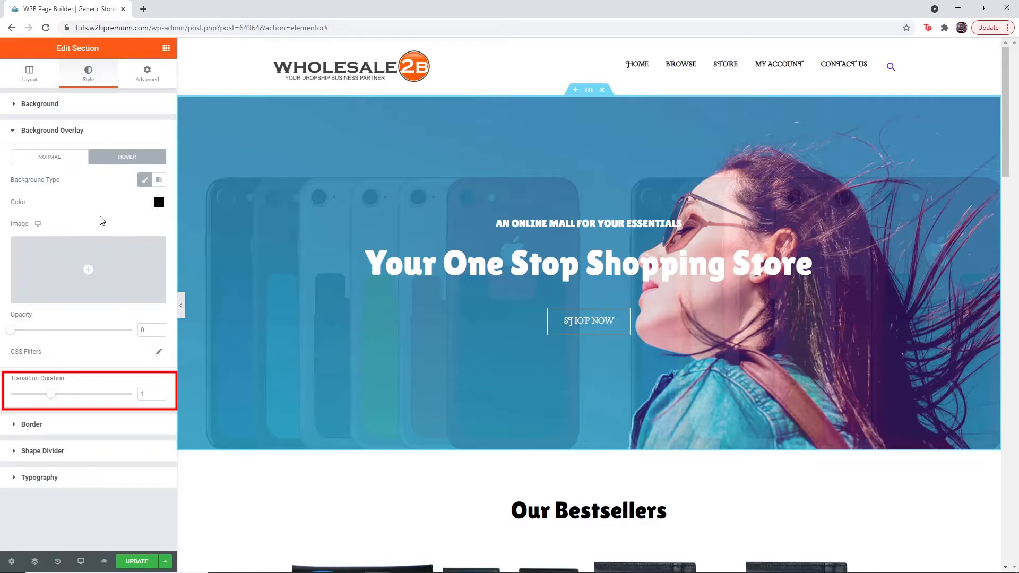
{"action": "left_click_drag", "start_coordinate": [52, 395], "coordinate": [27, 396]}
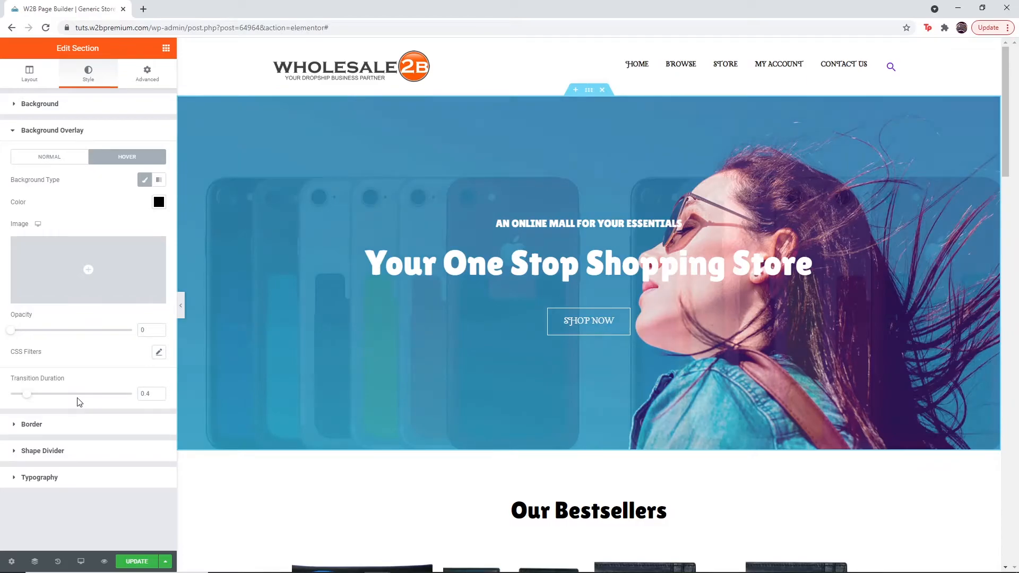
Step: Give the section's normal state a solid border of width 30 with a border radius of 50, and look at its box shadow options
{"action": "left_click", "coordinate": [97, 425]}
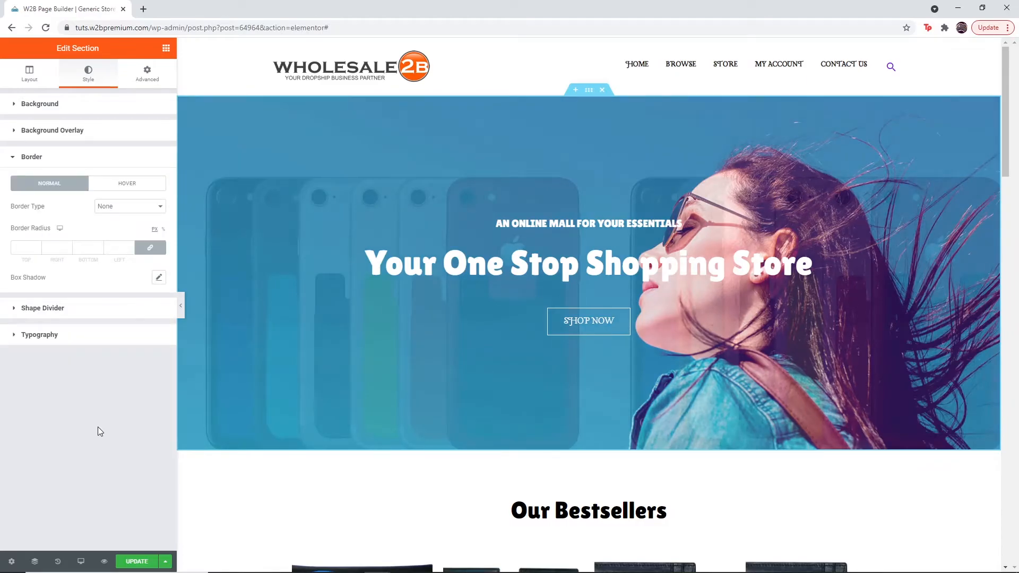
{"action": "left_click", "coordinate": [137, 209]}
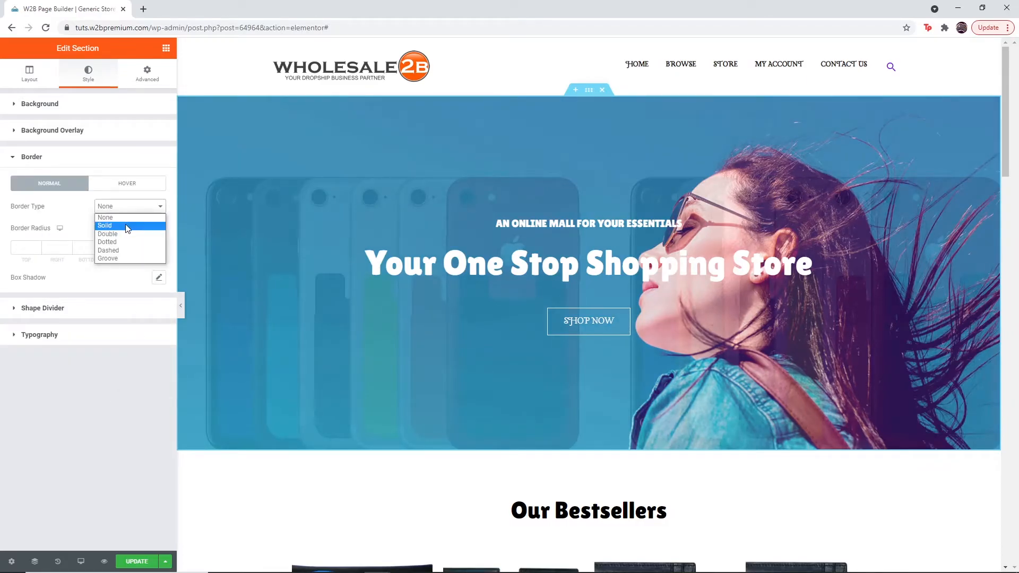
{"action": "left_click", "coordinate": [128, 229]}
{"action": "left_click", "coordinate": [29, 248]}
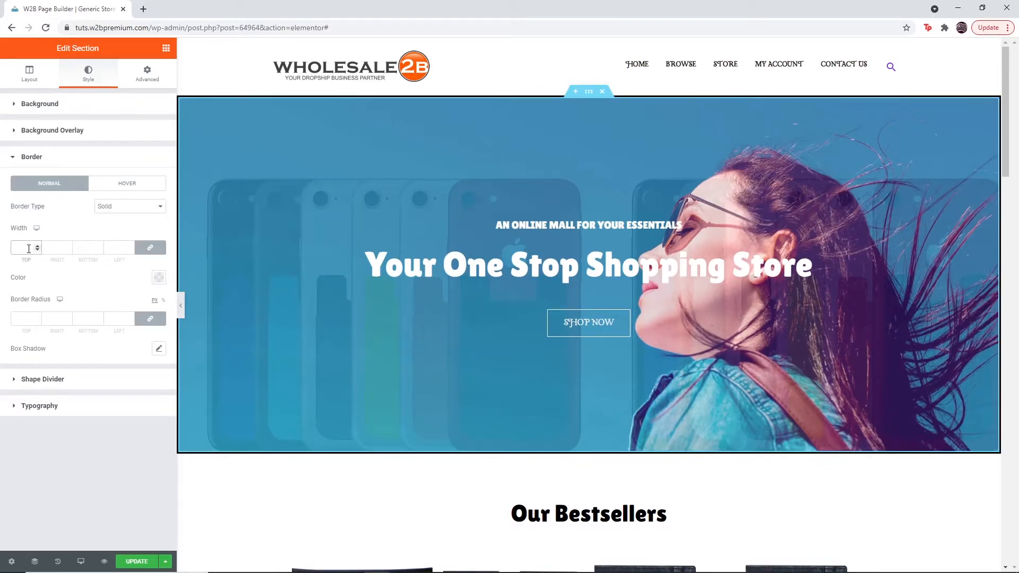
{"action": "type", "text": "30"}
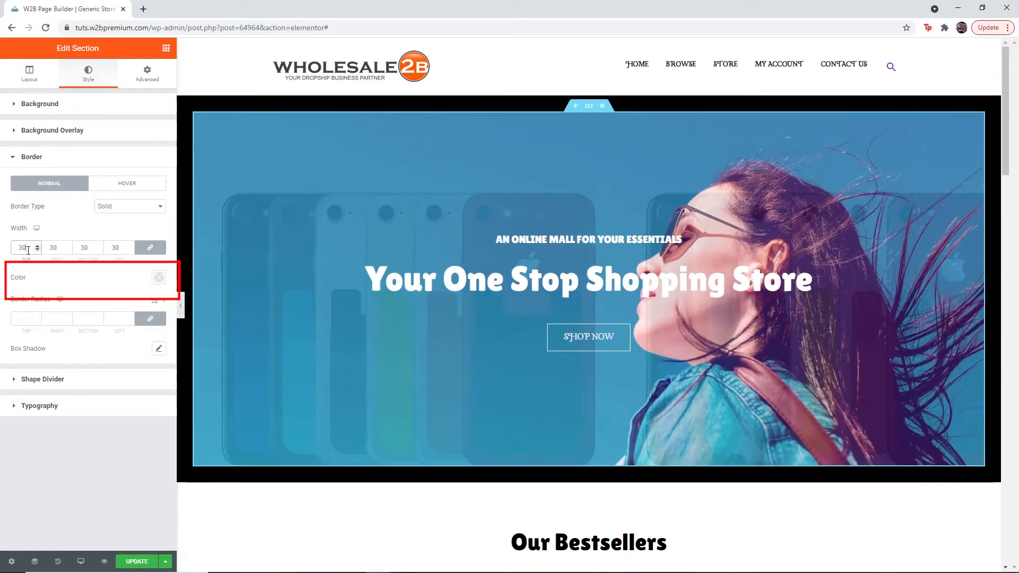
{"action": "left_click", "coordinate": [23, 320]}
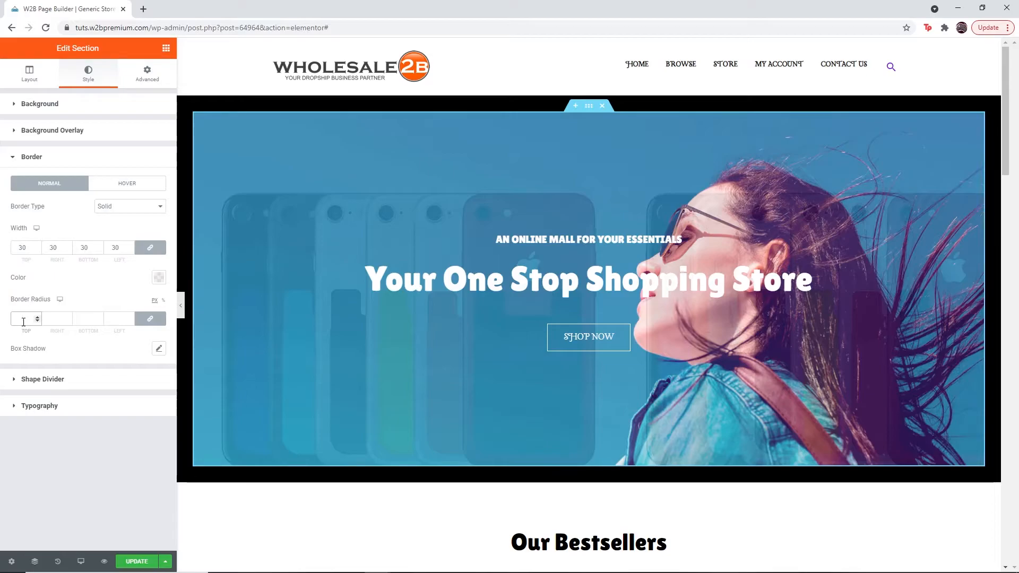
{"action": "type", "text": "50"}
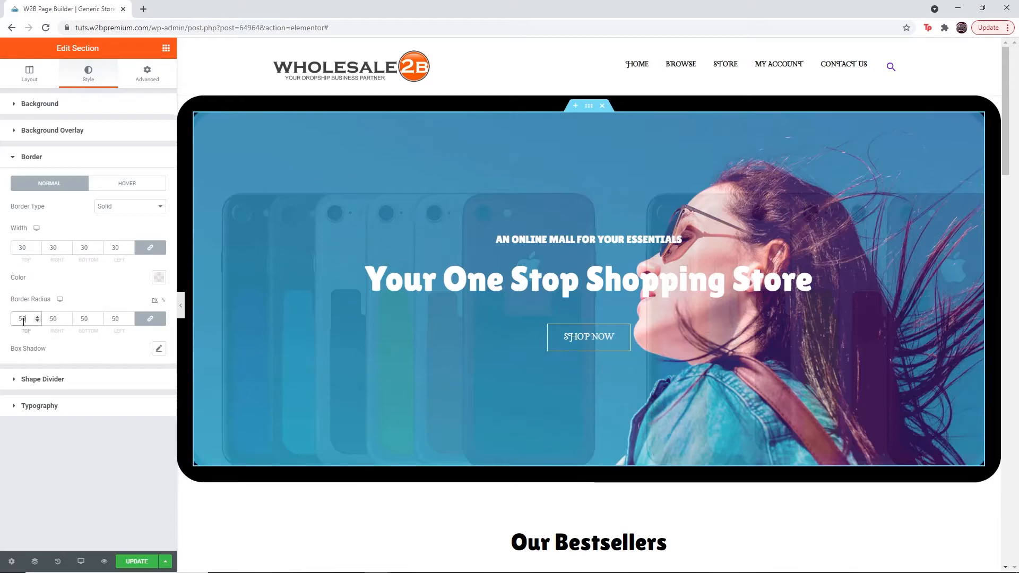
{"action": "left_click", "coordinate": [159, 348]}
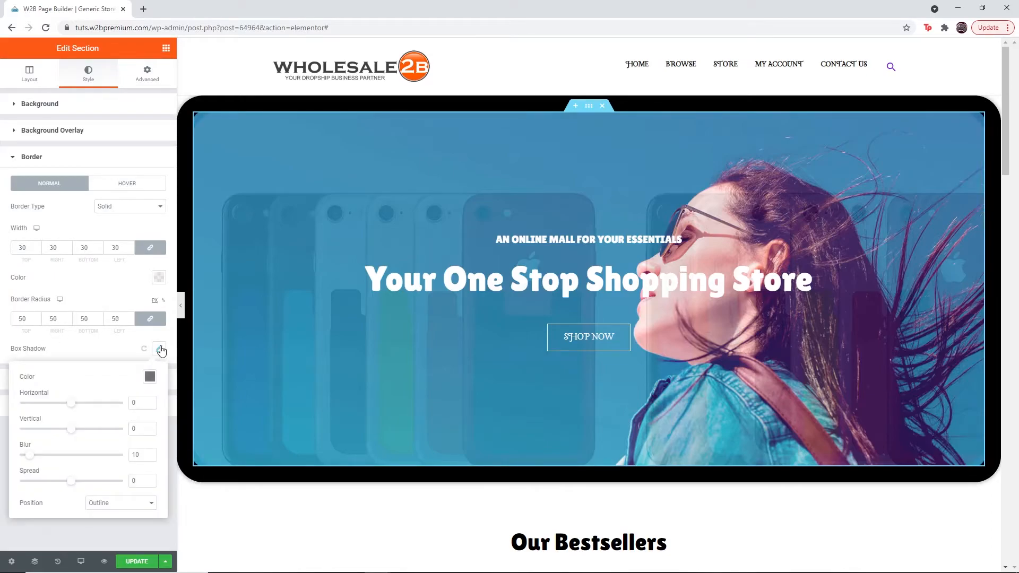
{"action": "left_click", "coordinate": [160, 349]}
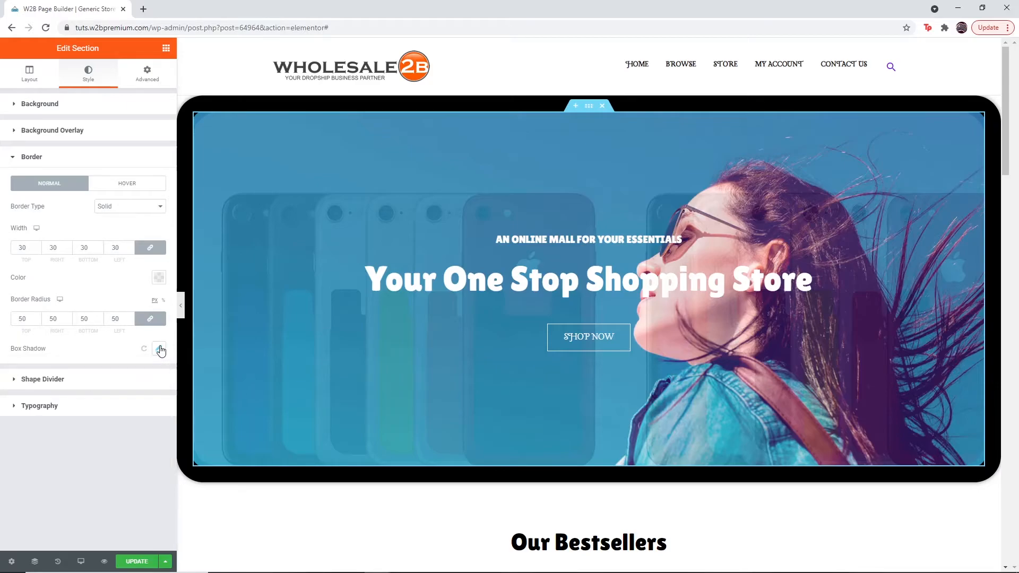
Step: Give the section's hover state a solid border with a width of 10
{"action": "left_click", "coordinate": [113, 188]}
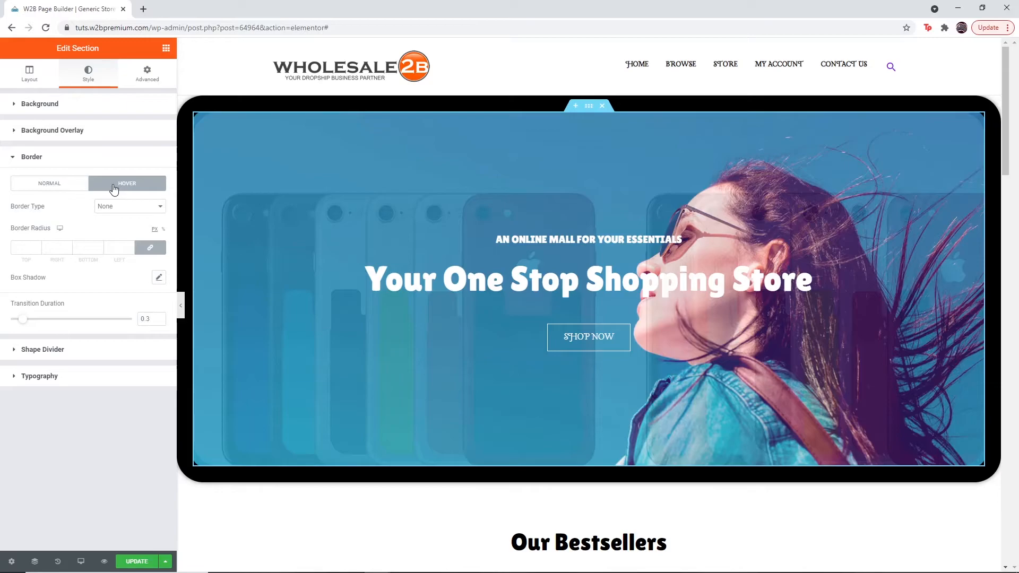
{"action": "left_click", "coordinate": [26, 250]}
{"action": "left_click", "coordinate": [121, 212]}
{"action": "left_click", "coordinate": [117, 226]}
{"action": "left_click", "coordinate": [25, 248]}
{"action": "type", "text": "10"}
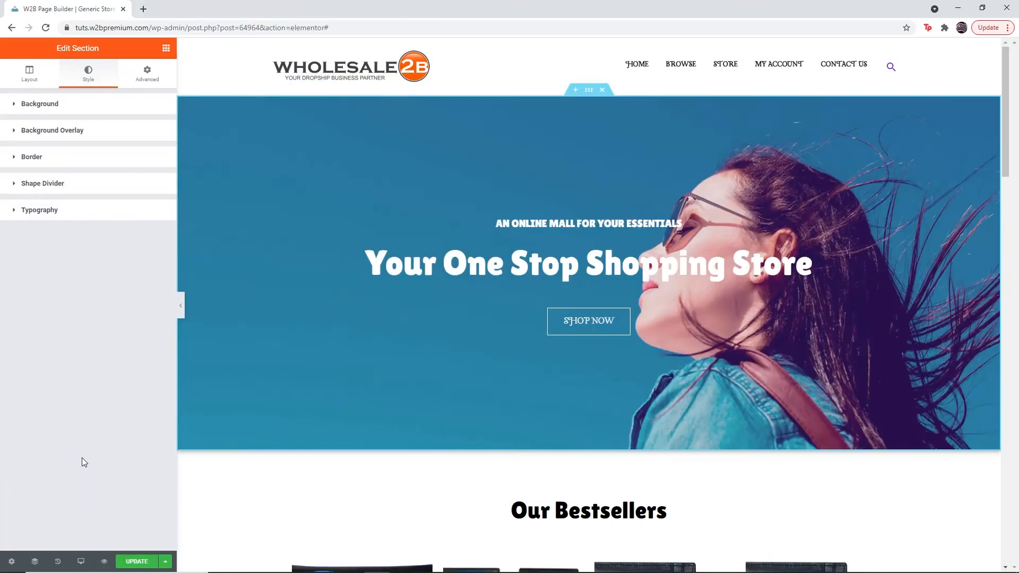
Step: Add a Drops shape divider along the section's top edge with height 124, flipped and inverted
{"action": "left_click", "coordinate": [152, 187]}
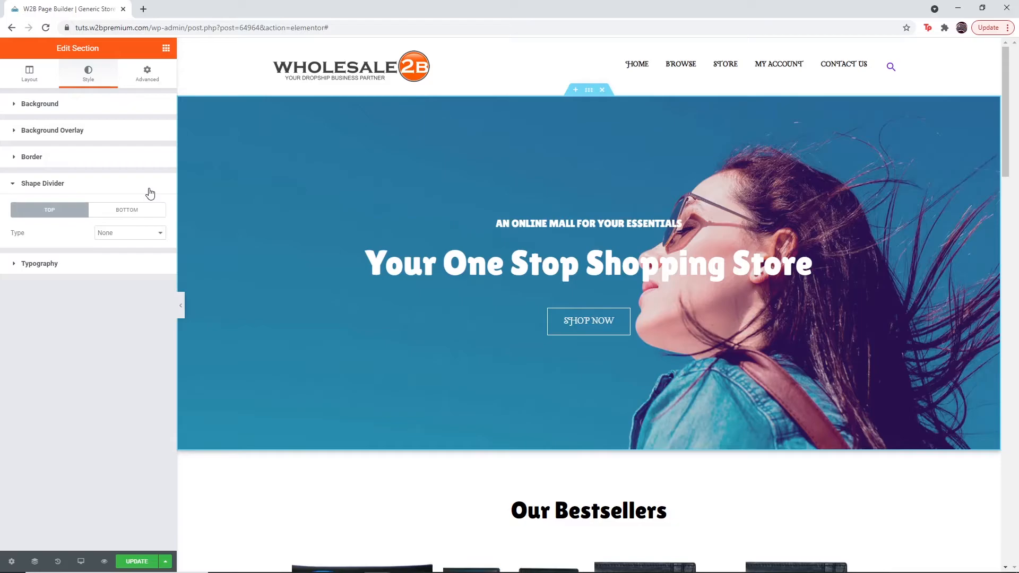
{"action": "left_click", "coordinate": [154, 233]}
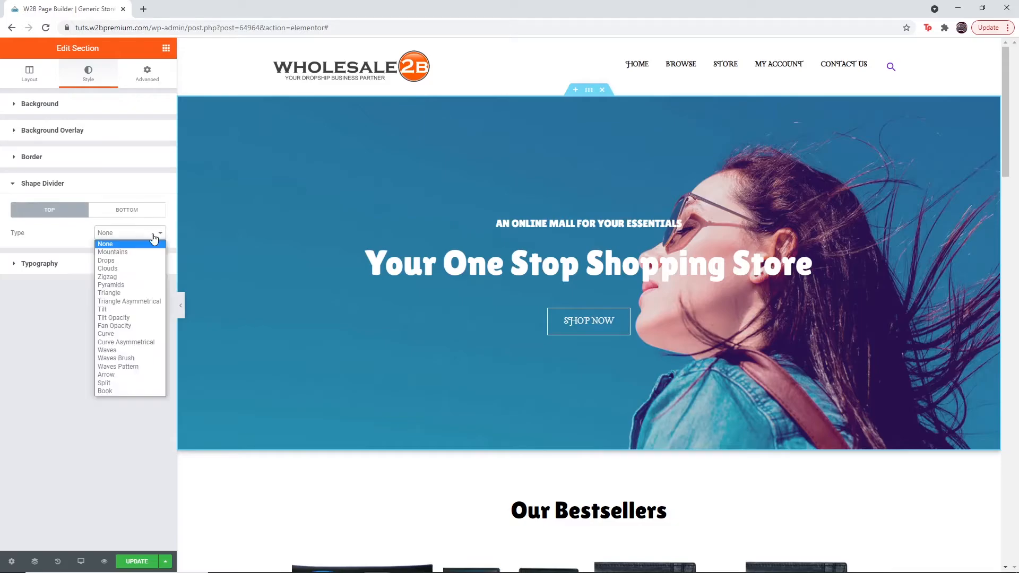
{"action": "left_click", "coordinate": [141, 266]}
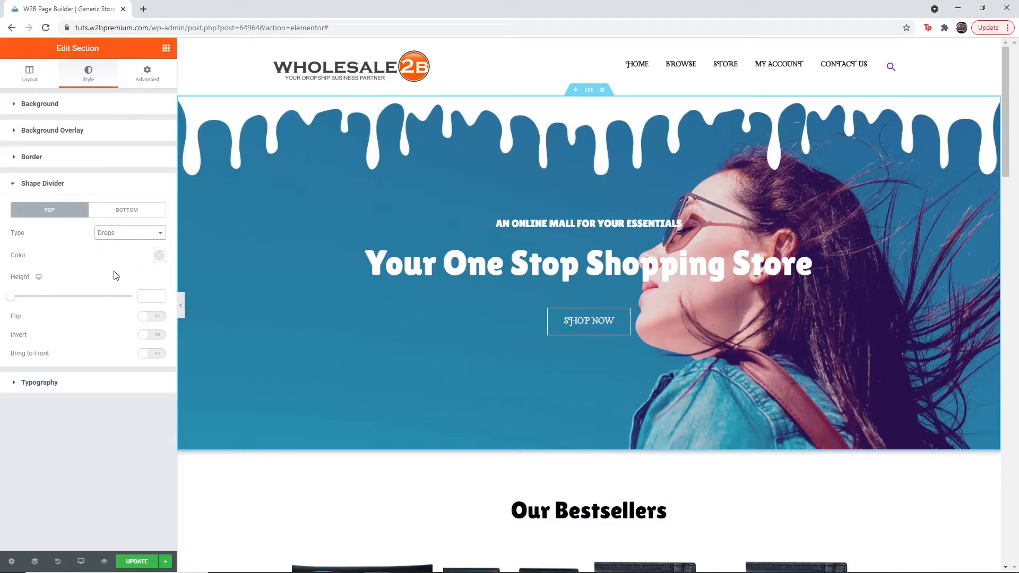
{"action": "left_click_drag", "start_coordinate": [11, 296], "coordinate": [43, 305]}
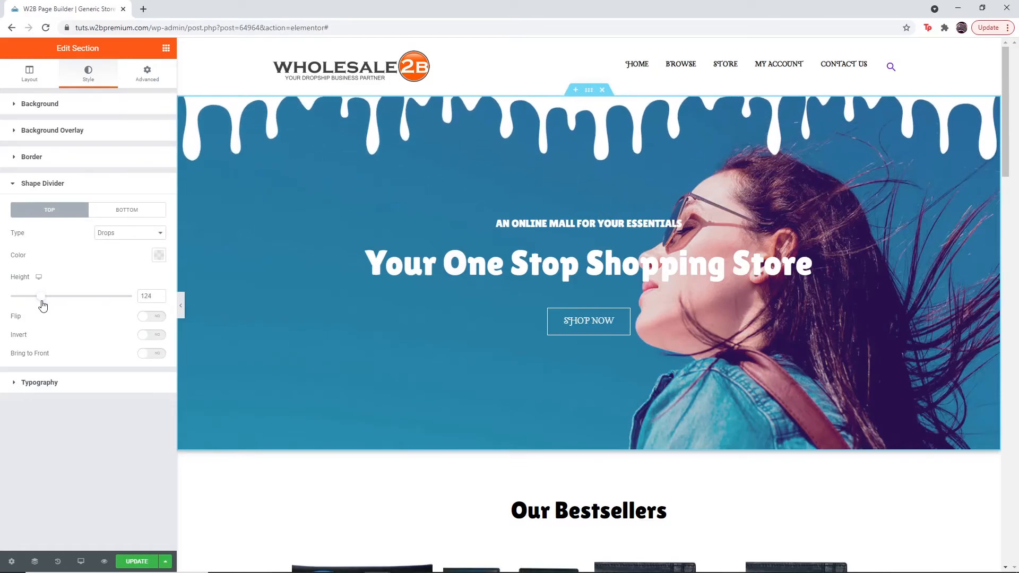
{"action": "left_click", "coordinate": [160, 322]}
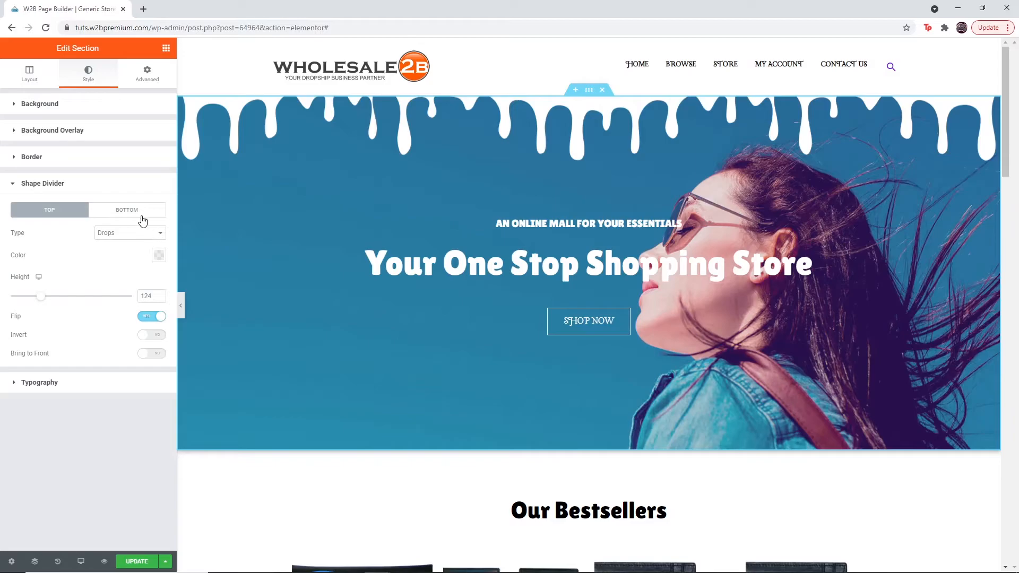
{"action": "left_click", "coordinate": [147, 336]}
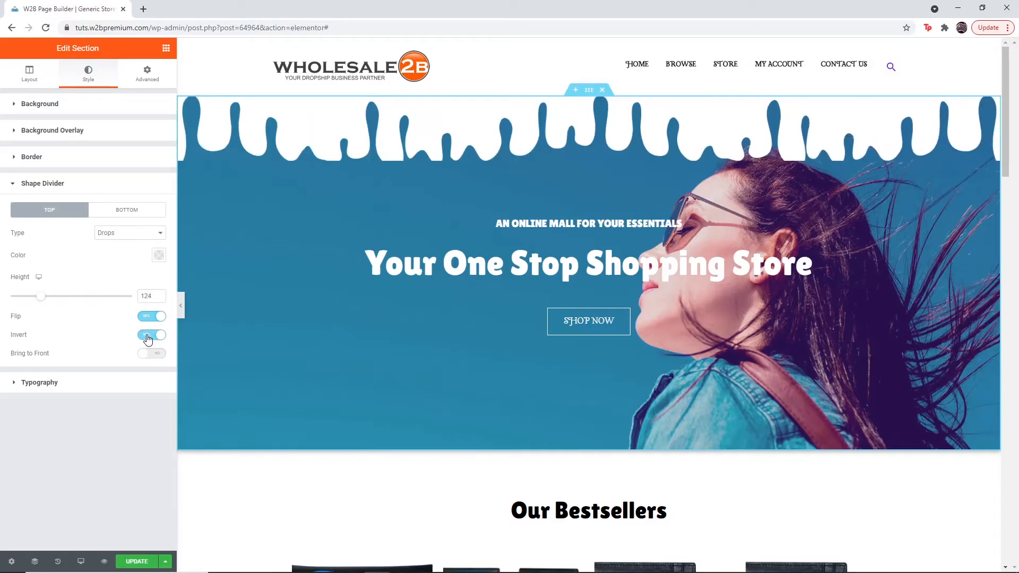
{"action": "left_click", "coordinate": [154, 355]}
{"action": "left_click", "coordinate": [155, 364]}
Step: Color the top shape divider light grey #DDDDDD and change its type to Mountains
{"action": "left_click", "coordinate": [159, 255]}
{"action": "left_click_drag", "start_coordinate": [129, 302], "coordinate": [34, 308]}
{"action": "left_click", "coordinate": [64, 252]}
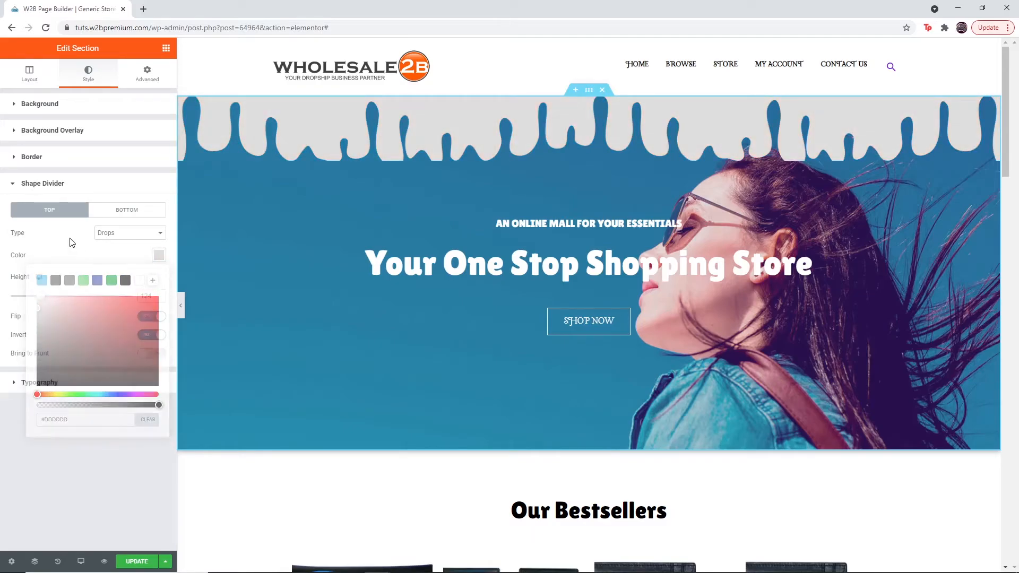
{"action": "left_click", "coordinate": [116, 238]}
{"action": "left_click", "coordinate": [119, 252]}
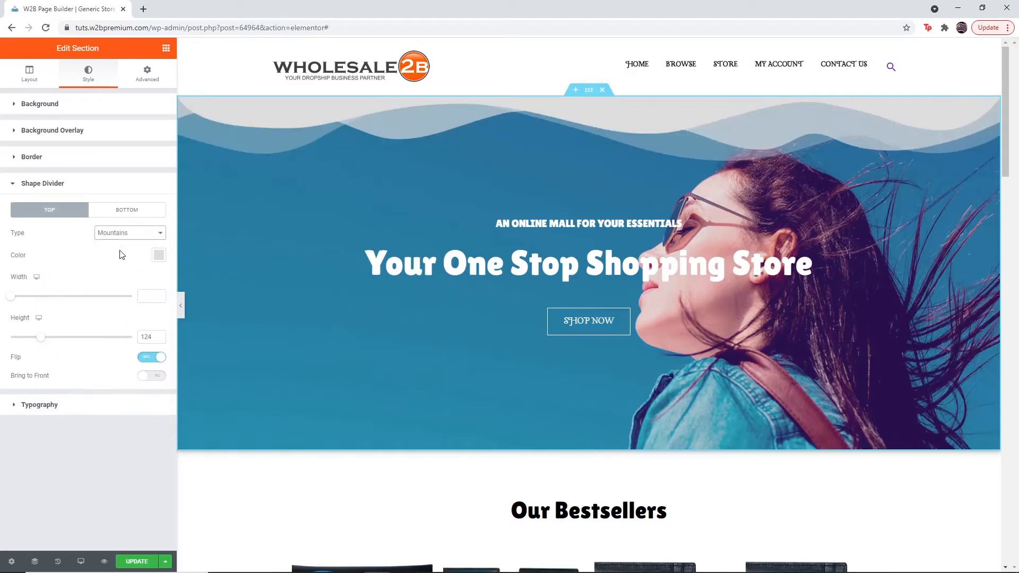
Step: Add a flipped Mountains shape divider along the section's bottom edge with width 116 and height 98, and open the section's typography settings
{"action": "left_click", "coordinate": [124, 211]}
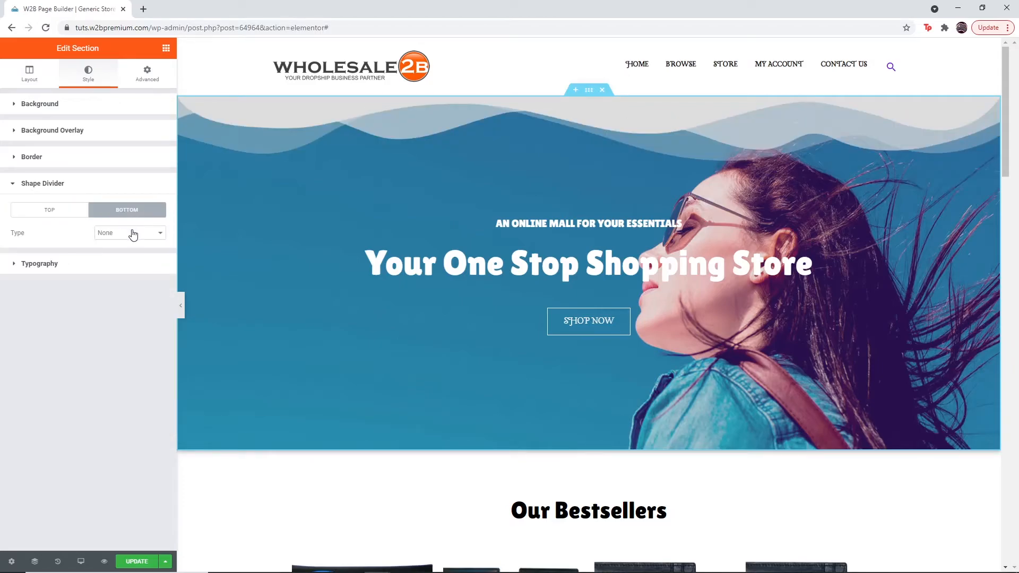
{"action": "left_click", "coordinate": [132, 233]}
{"action": "left_click", "coordinate": [137, 252]}
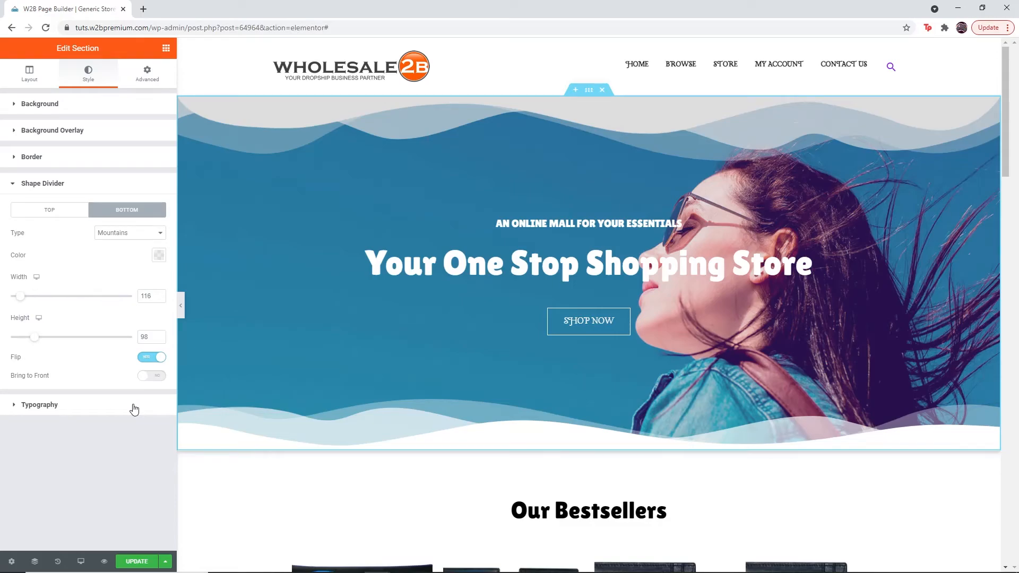
{"action": "left_click", "coordinate": [134, 408]}
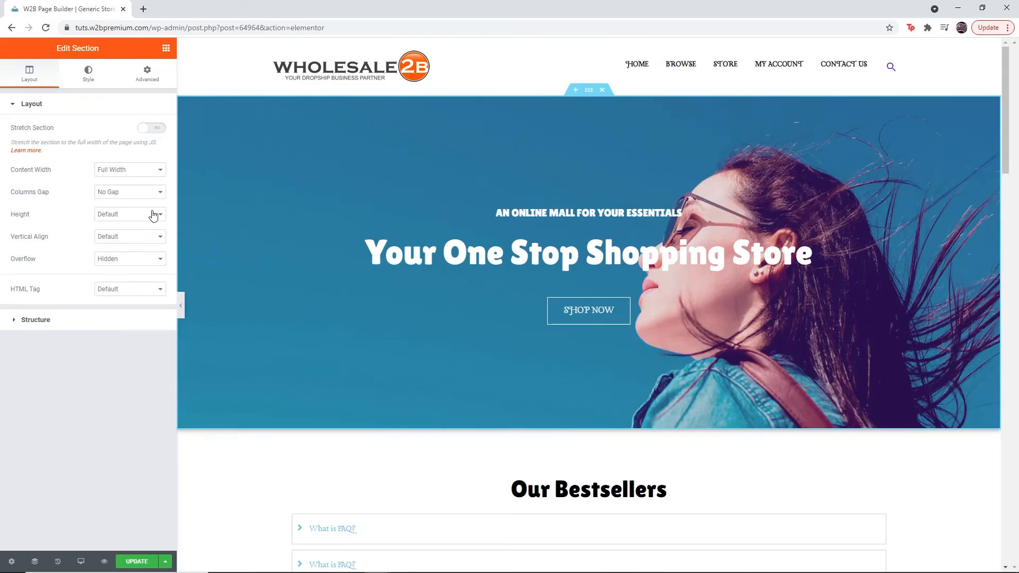
Step: Try stretching the section and boxing its content at a narrower width, and restore the unstretched Full Width layout
{"action": "left_click", "coordinate": [156, 128]}
{"action": "left_click", "coordinate": [156, 128]}
{"action": "left_click", "coordinate": [153, 170]}
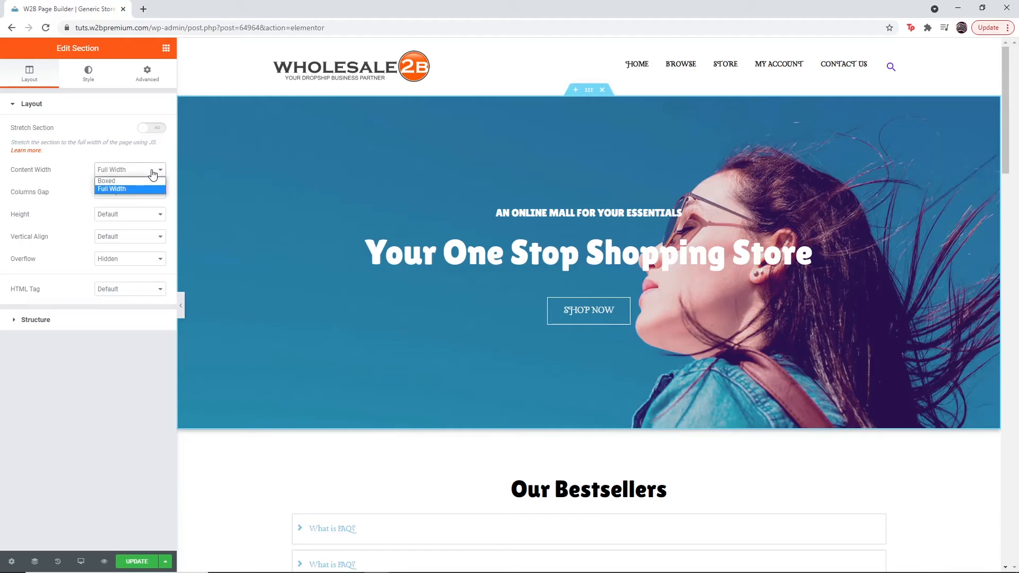
{"action": "left_click", "coordinate": [154, 181]}
{"action": "mouse_move", "coordinate": [98, 200]}
{"action": "left_mouse_down"}
{"action": "mouse_move", "coordinate": [58, 201]}
{"action": "mouse_move", "coordinate": [138, 197]}
{"action": "mouse_move", "coordinate": [18, 198]}
{"action": "mouse_move", "coordinate": [80, 197]}
{"action": "left_mouse_up"}
{"action": "left_click", "coordinate": [130, 169]}
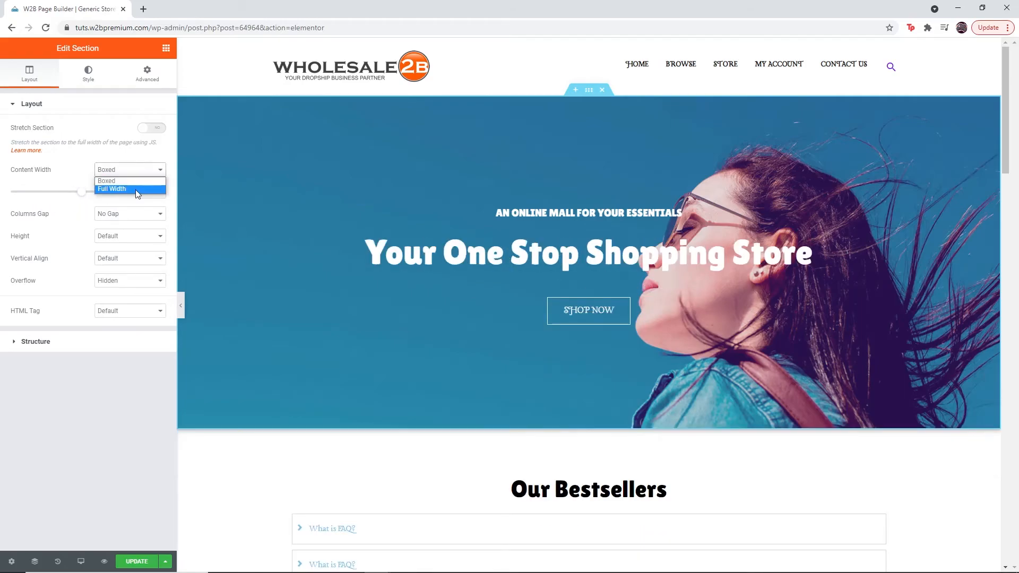
{"action": "left_click", "coordinate": [135, 189]}
Step: Try the Wider columns gap on the section and return it to No Gap
{"action": "left_click", "coordinate": [139, 193]}
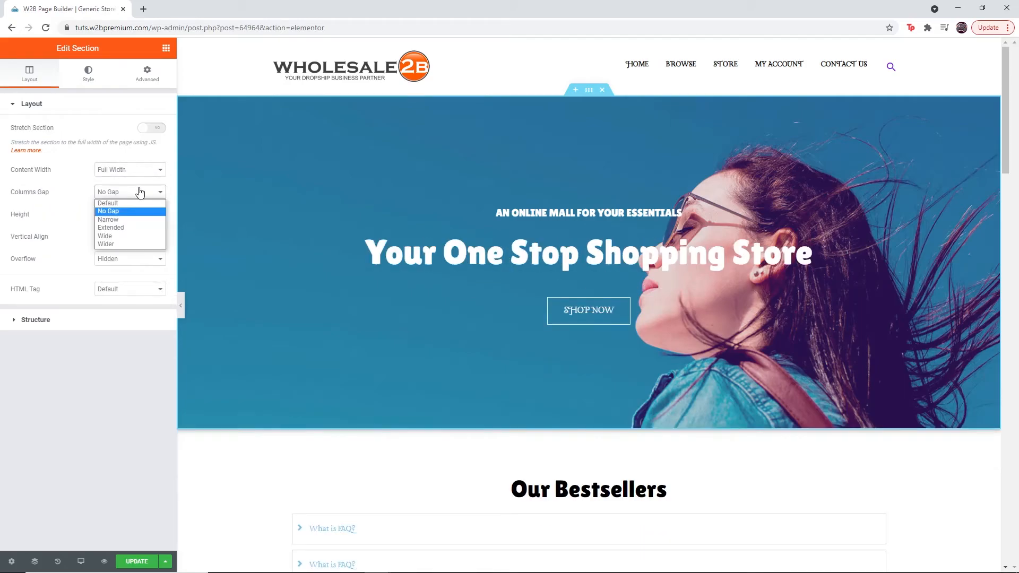
{"action": "left_click", "coordinate": [136, 244]}
{"action": "left_click", "coordinate": [142, 193]}
{"action": "left_click", "coordinate": [137, 211]}
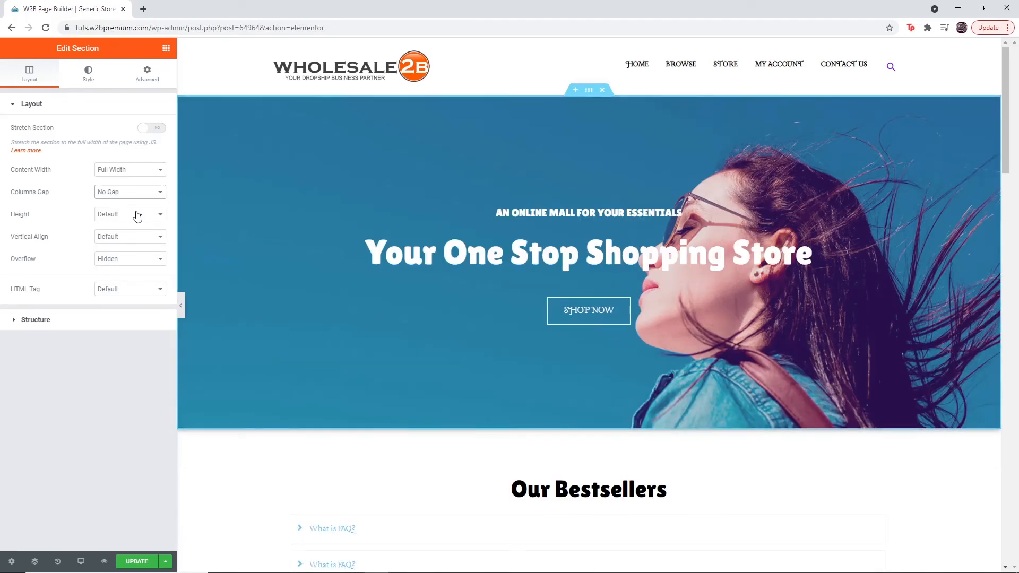
Step: Preview the section's height as Fit To Screen, and set it to Min Height with a minimum height of 388 px
{"action": "left_click", "coordinate": [144, 215]}
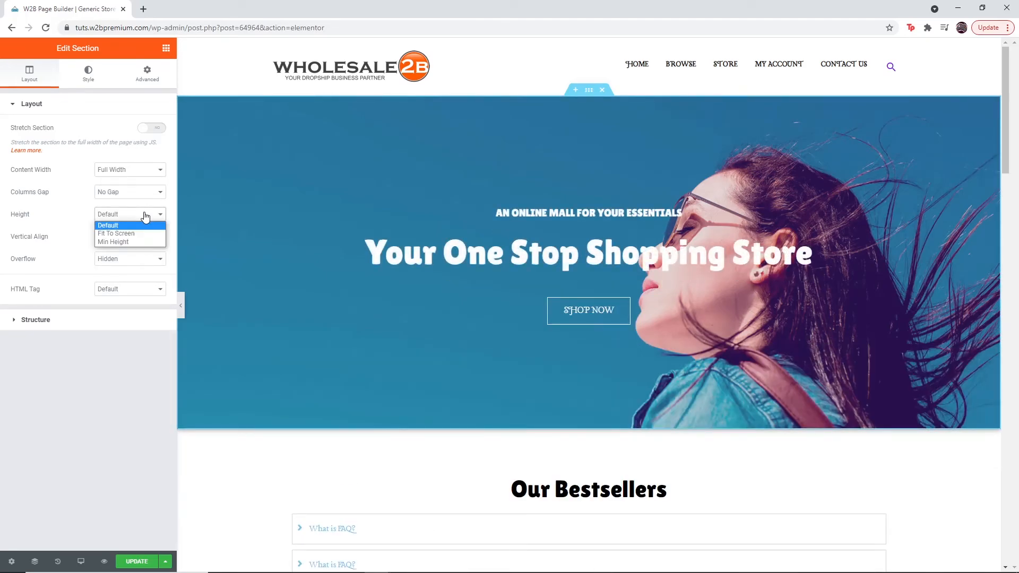
{"action": "left_click", "coordinate": [147, 234]}
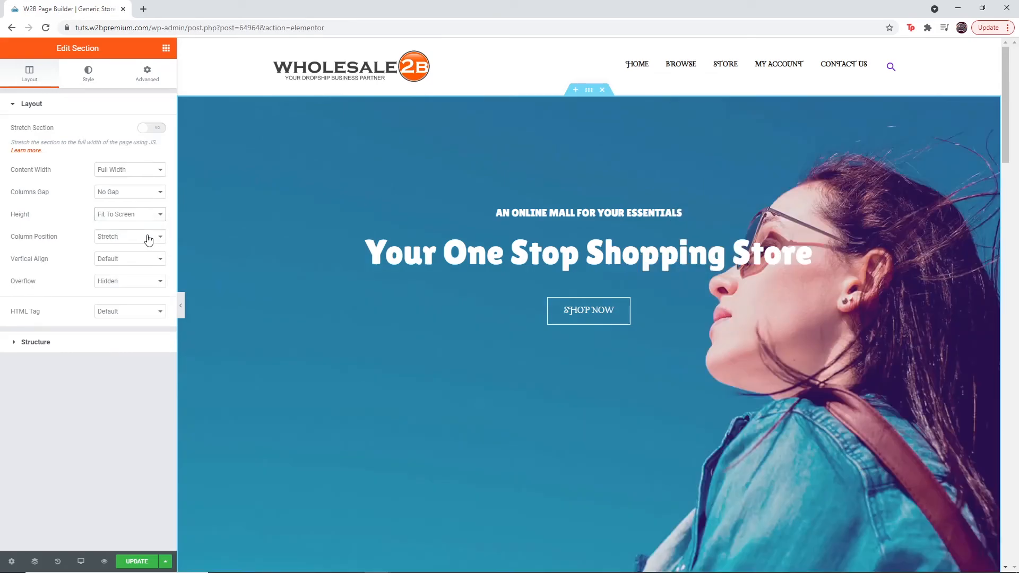
{"action": "left_click", "coordinate": [147, 215]}
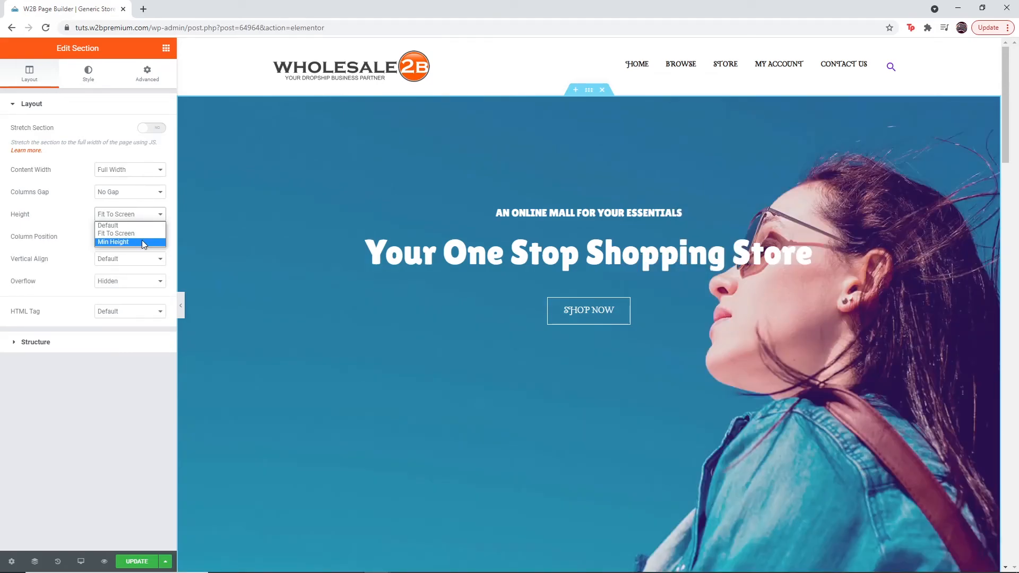
{"action": "left_click", "coordinate": [142, 241]}
{"action": "left_click_drag", "start_coordinate": [23, 258], "coordinate": [43, 265]}
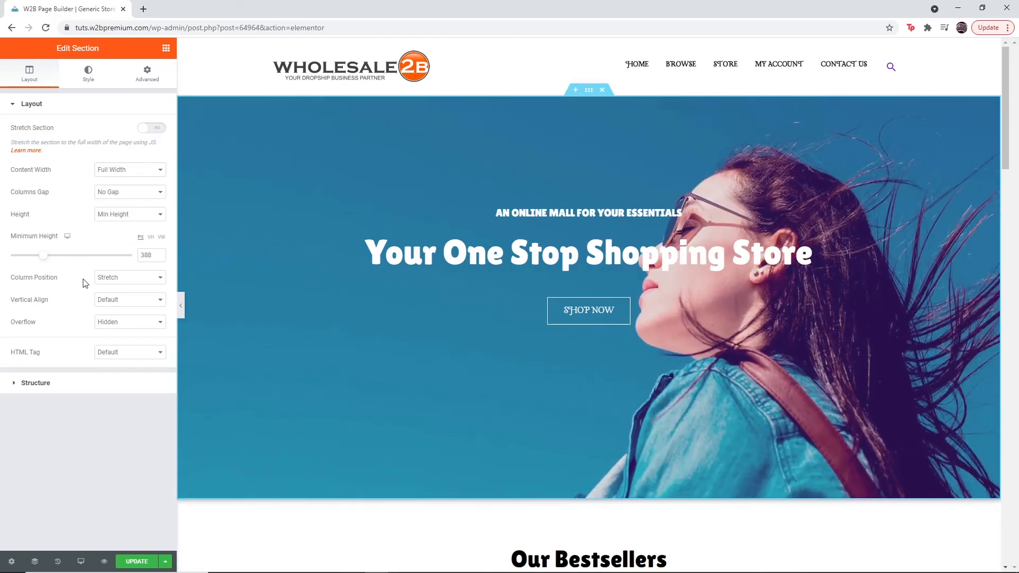
Step: Try the Top, Bottom and Middle column positions for the section and return it to Stretch
{"action": "left_click", "coordinate": [131, 281]}
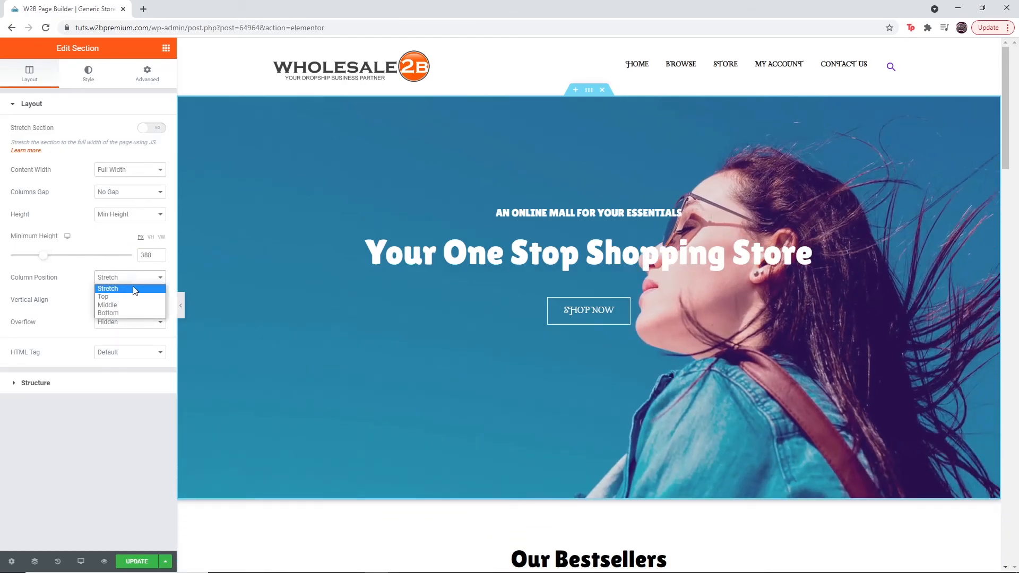
{"action": "left_click", "coordinate": [131, 296]}
{"action": "left_click", "coordinate": [138, 283]}
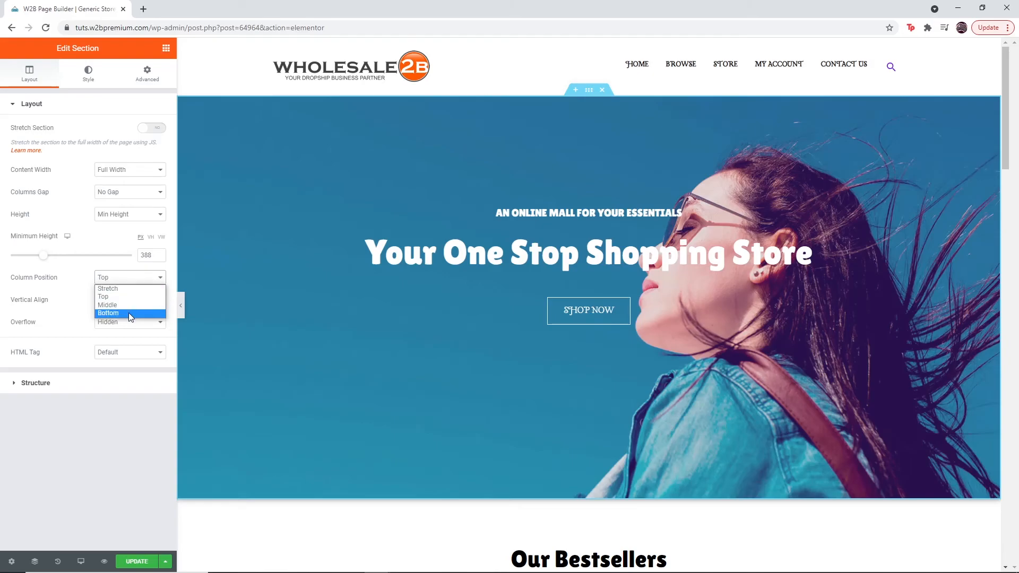
{"action": "left_click", "coordinate": [129, 313]}
{"action": "left_click", "coordinate": [130, 278]}
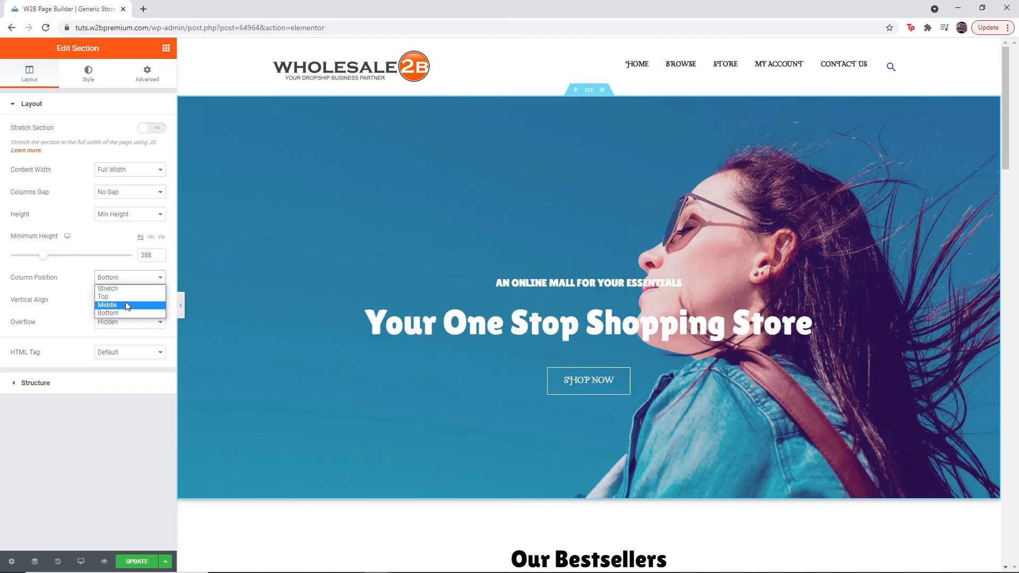
{"action": "left_click", "coordinate": [130, 305]}
{"action": "left_click", "coordinate": [140, 281]}
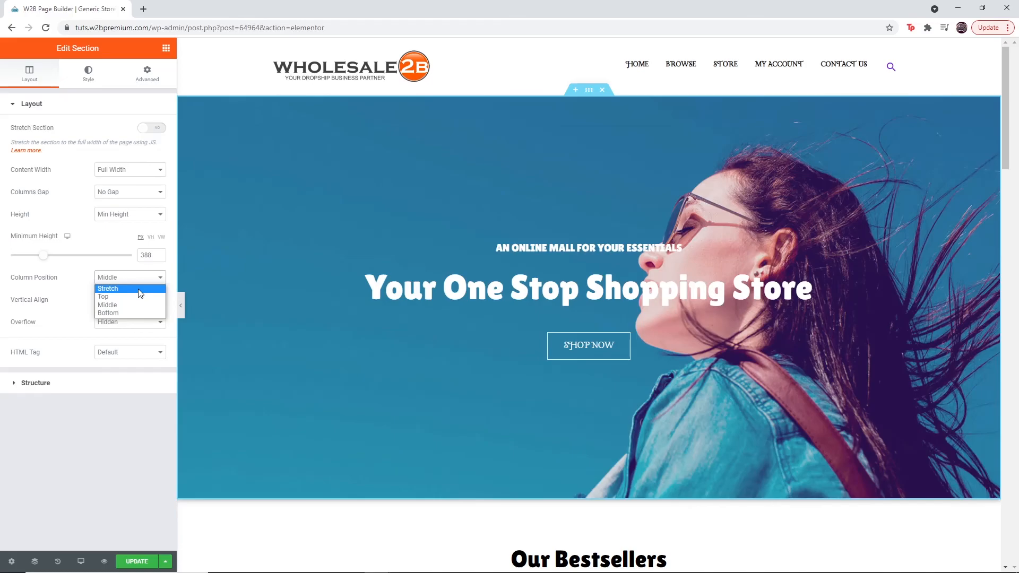
{"action": "left_click", "coordinate": [139, 288]}
Step: Look through the section's vertical alignment and overflow options
{"action": "left_click", "coordinate": [144, 301]}
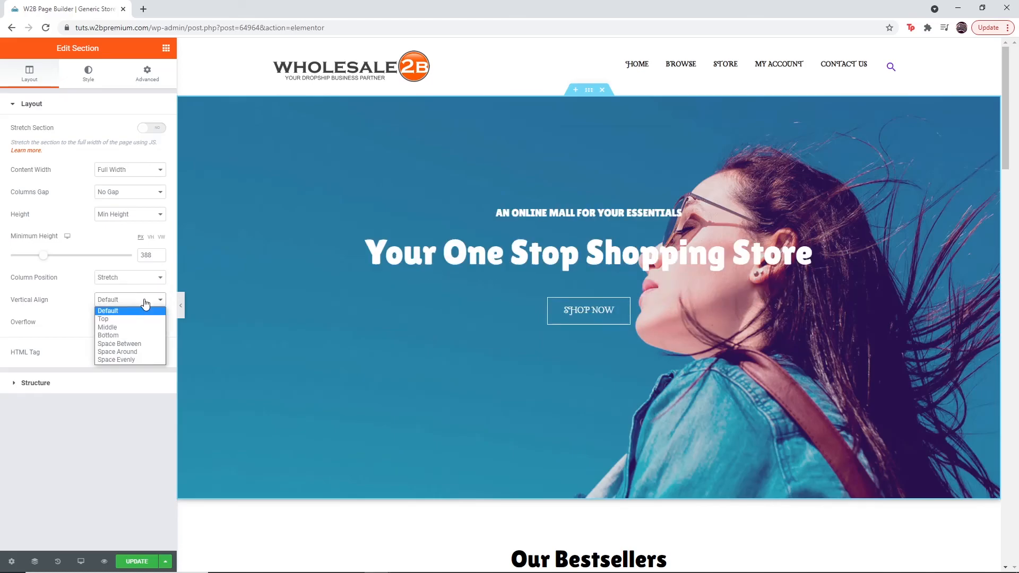
{"action": "left_click", "coordinate": [144, 303]}
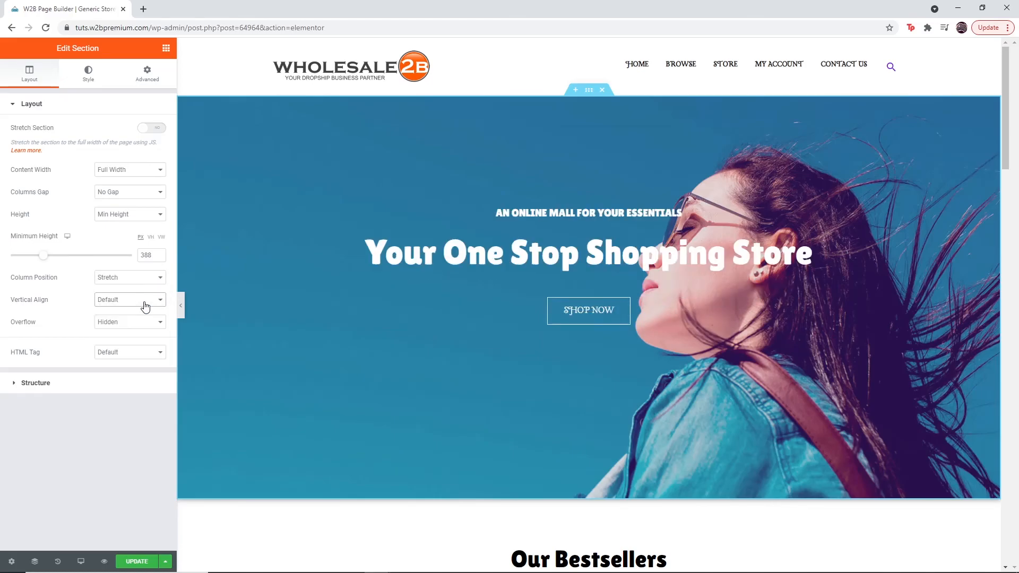
{"action": "left_click", "coordinate": [154, 323]}
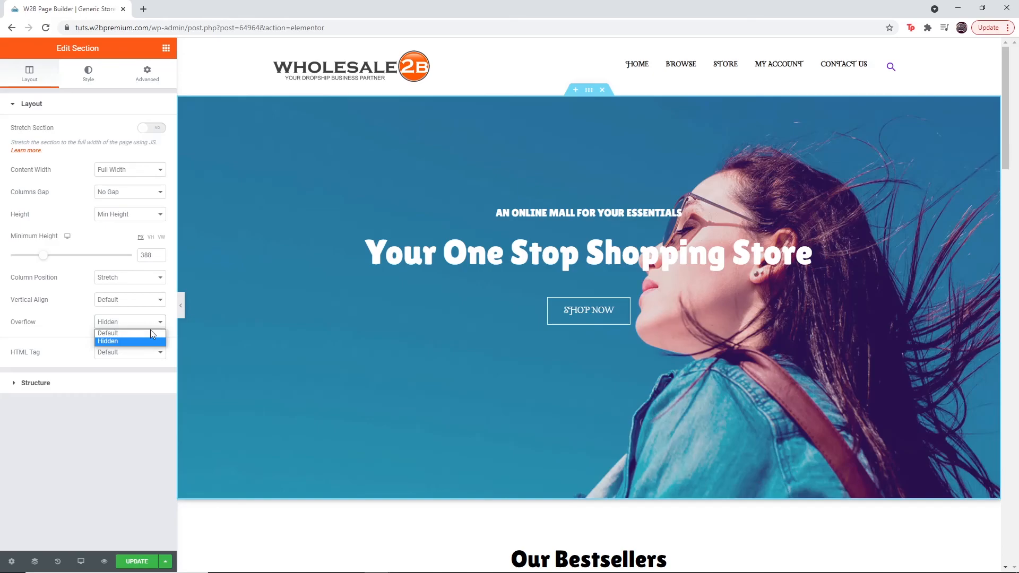